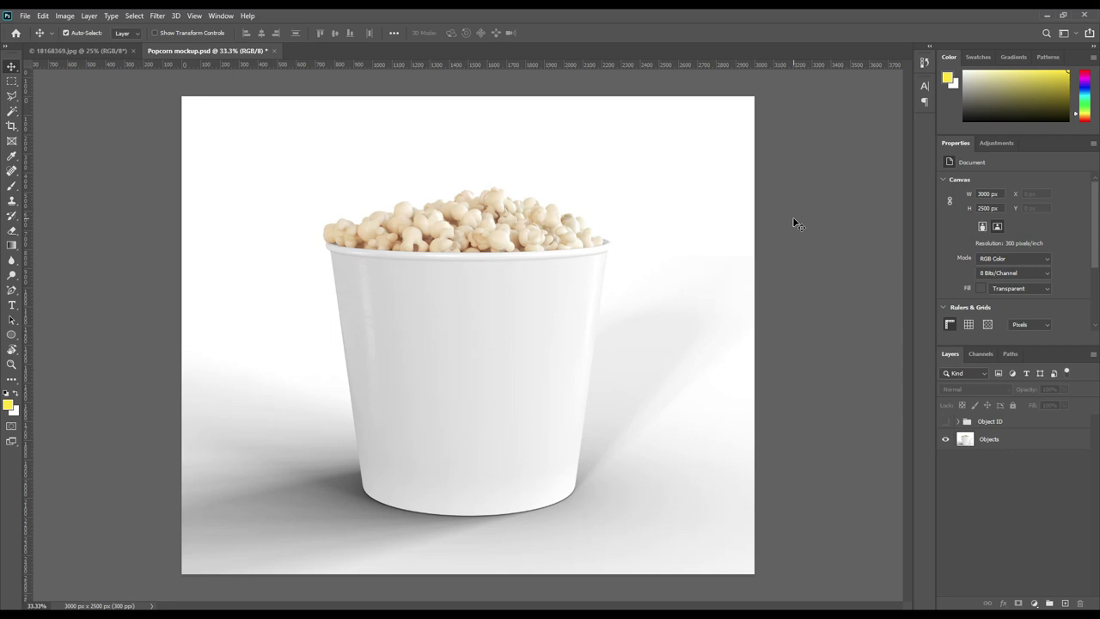
Show the Object ID group and check its rim, popcorn and bucket-body colour layers.
click(959, 422)
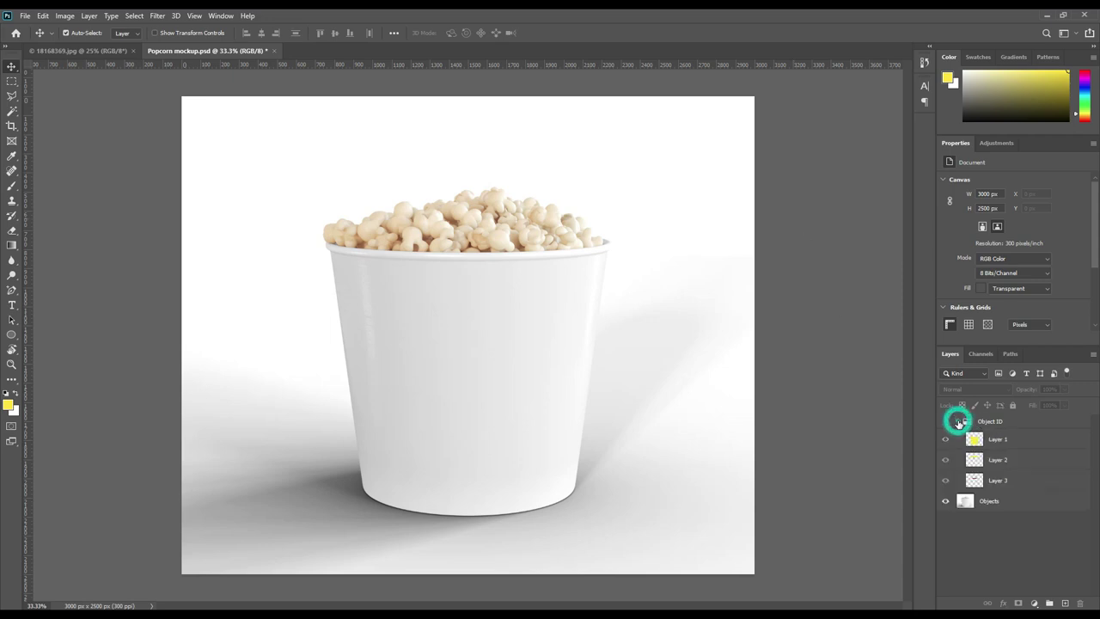
click(945, 422)
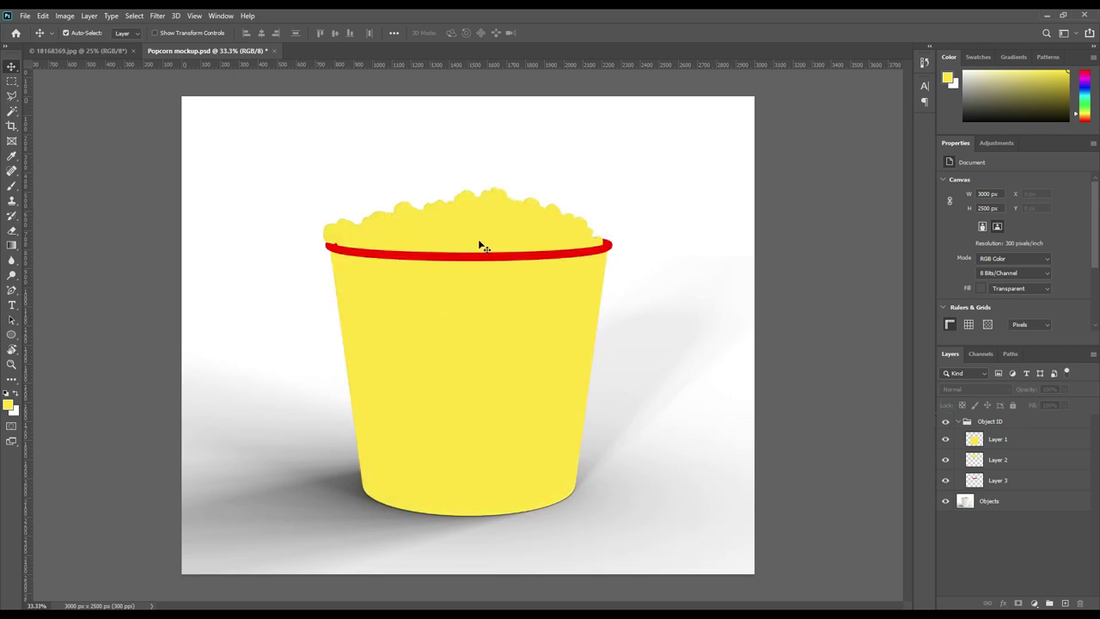
click(946, 481)
click(945, 479)
click(945, 460)
click(945, 439)
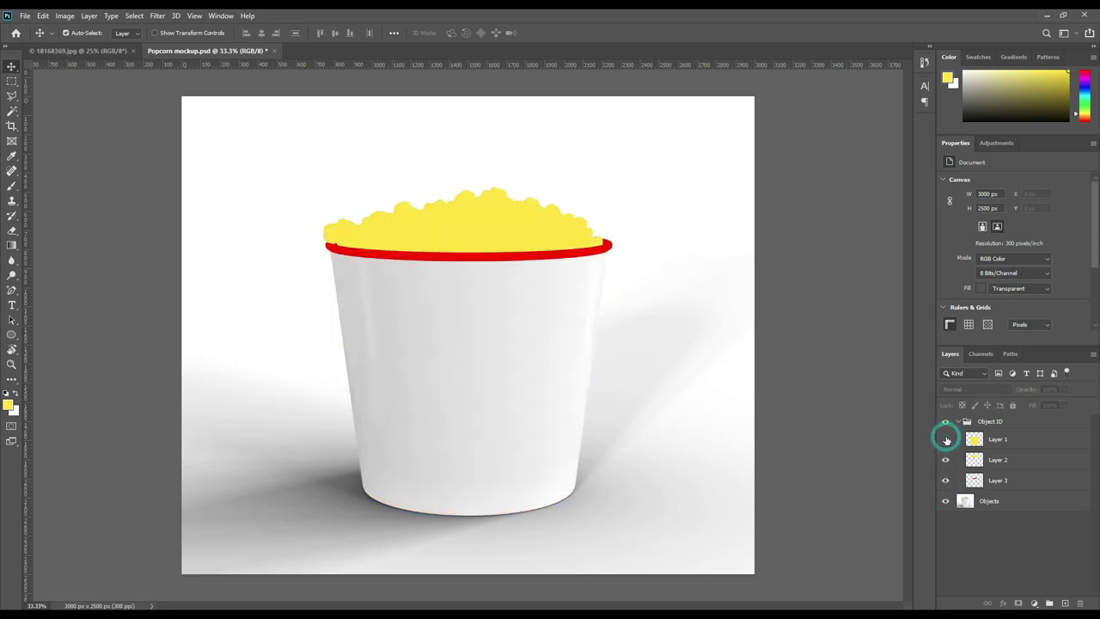
click(946, 440)
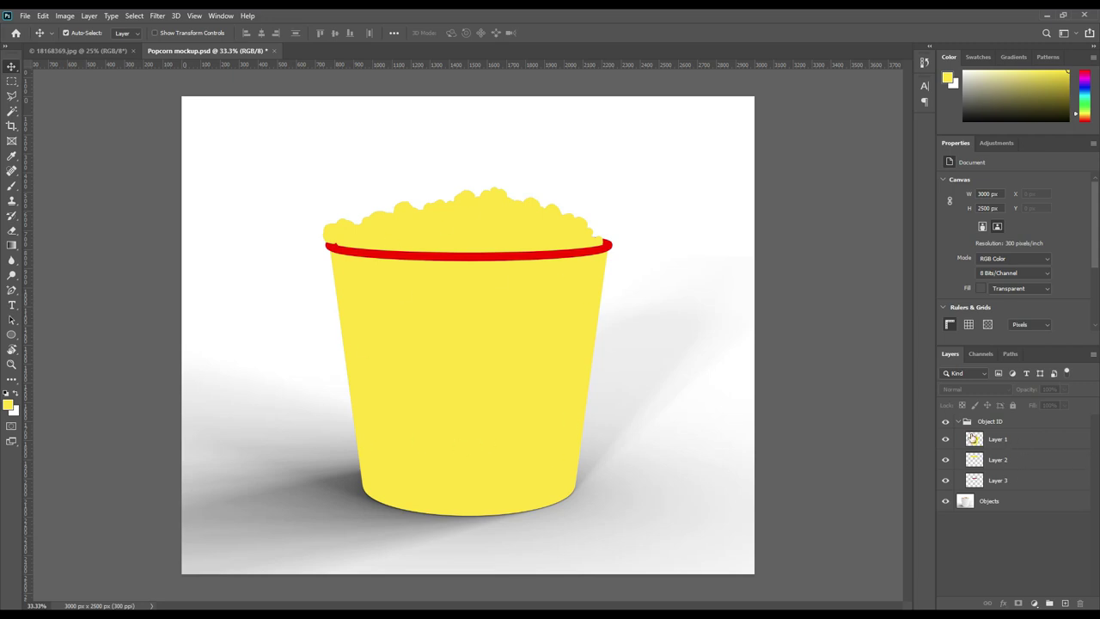
Collapse and hide the Object ID group, then select the Objects layer.
click(958, 421)
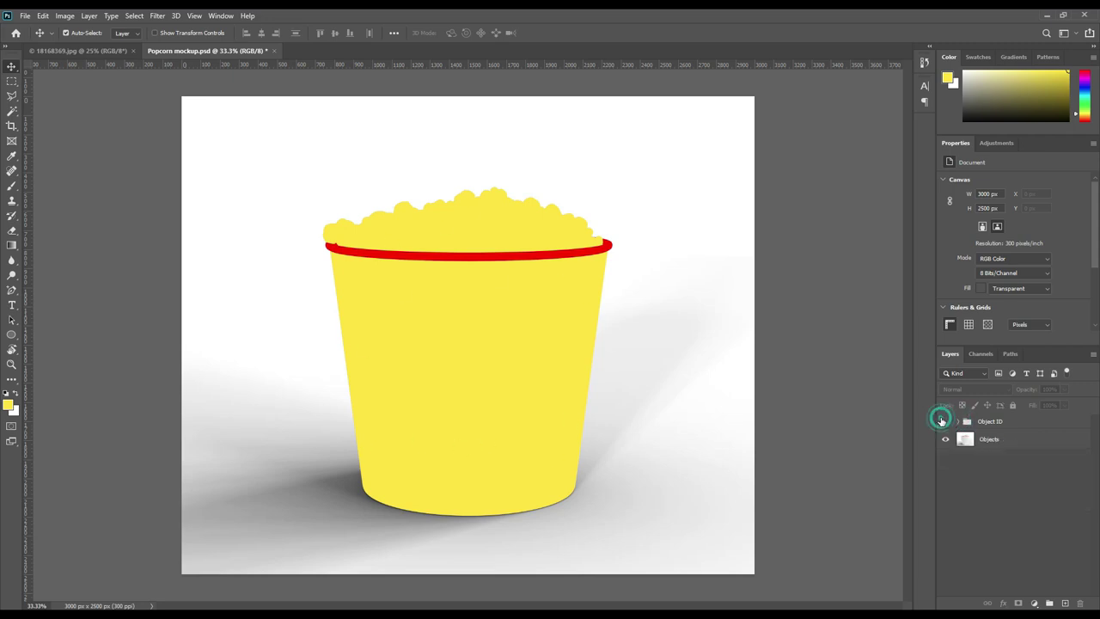
click(941, 421)
click(997, 442)
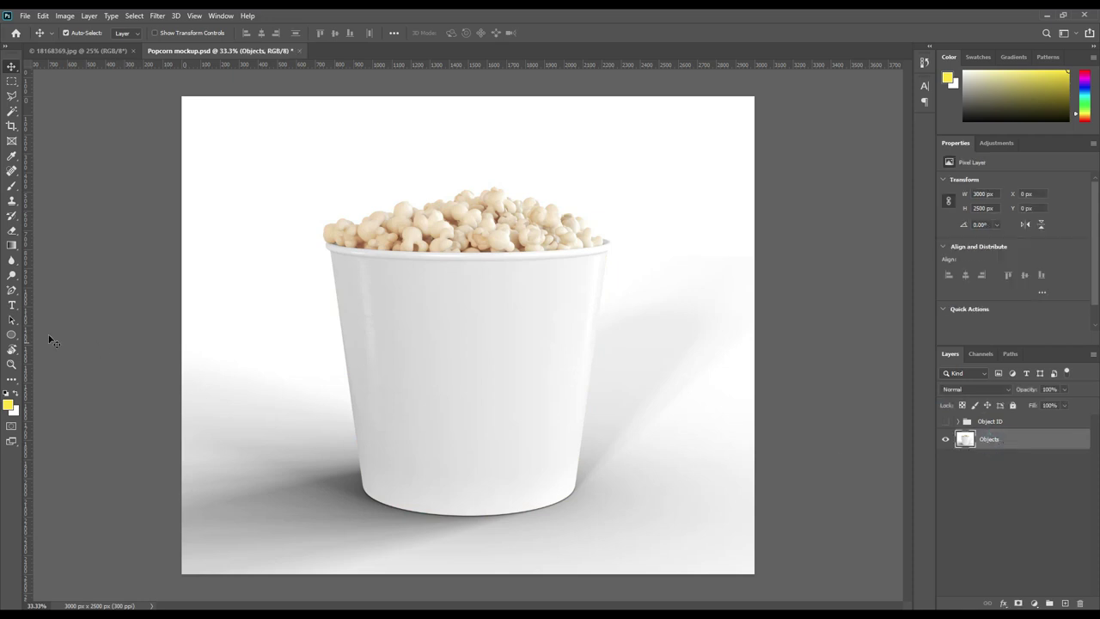
click(11, 334)
Draw a yellow rectangle covering the bucket from top to bottom.
click(53, 334)
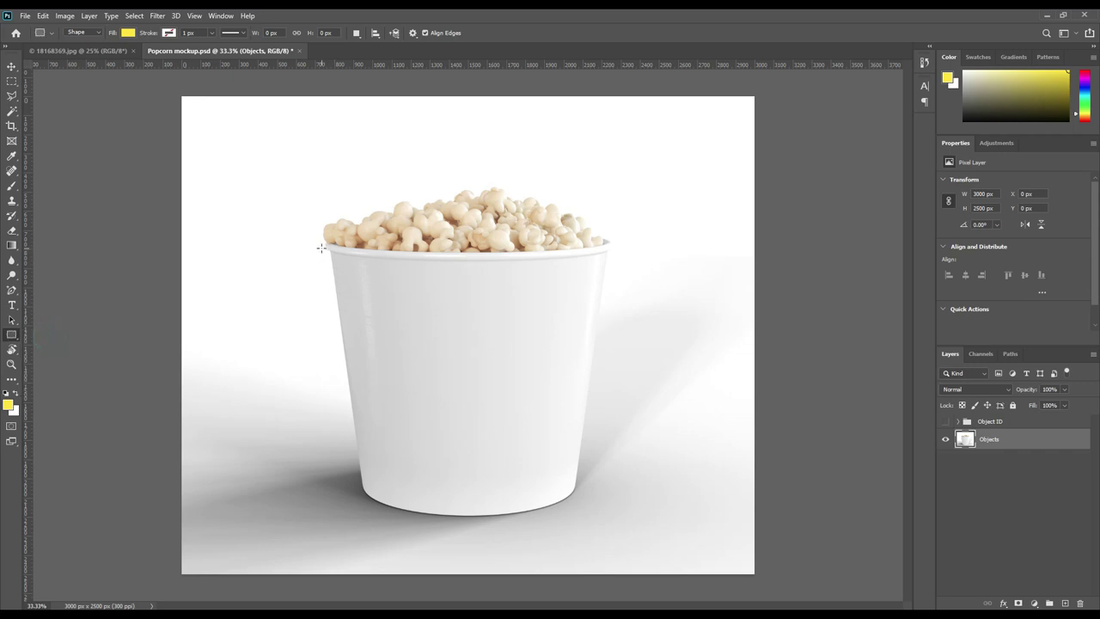
mouse_move(322, 248)
mouse_down()
mouse_move(615, 489)
mouse_move(619, 521)
mouse_up()
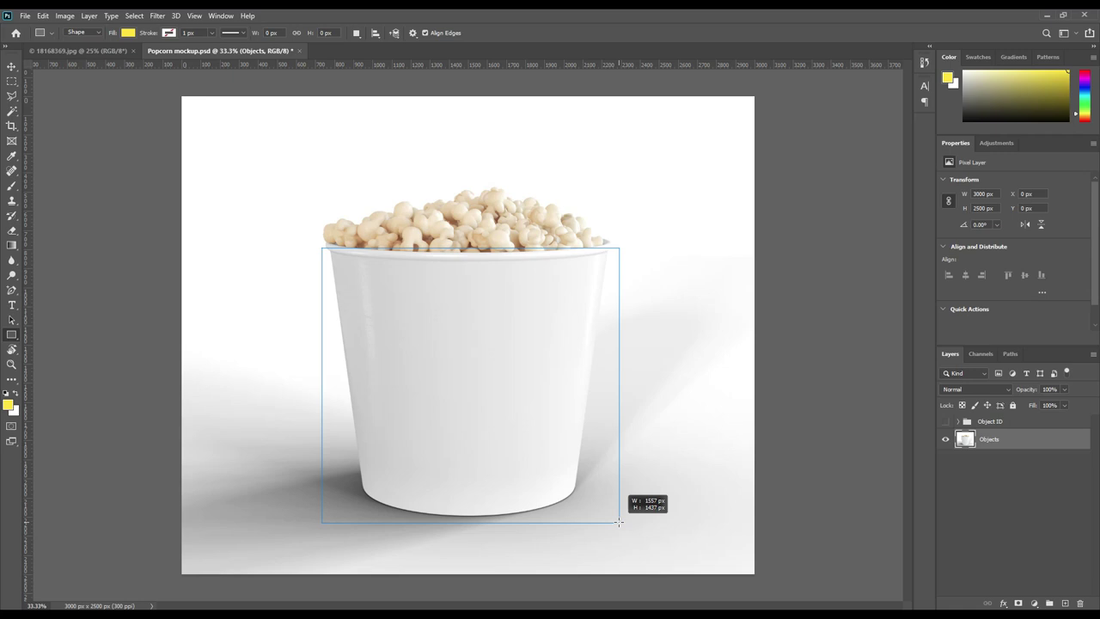
drag(619, 521, 619, 521)
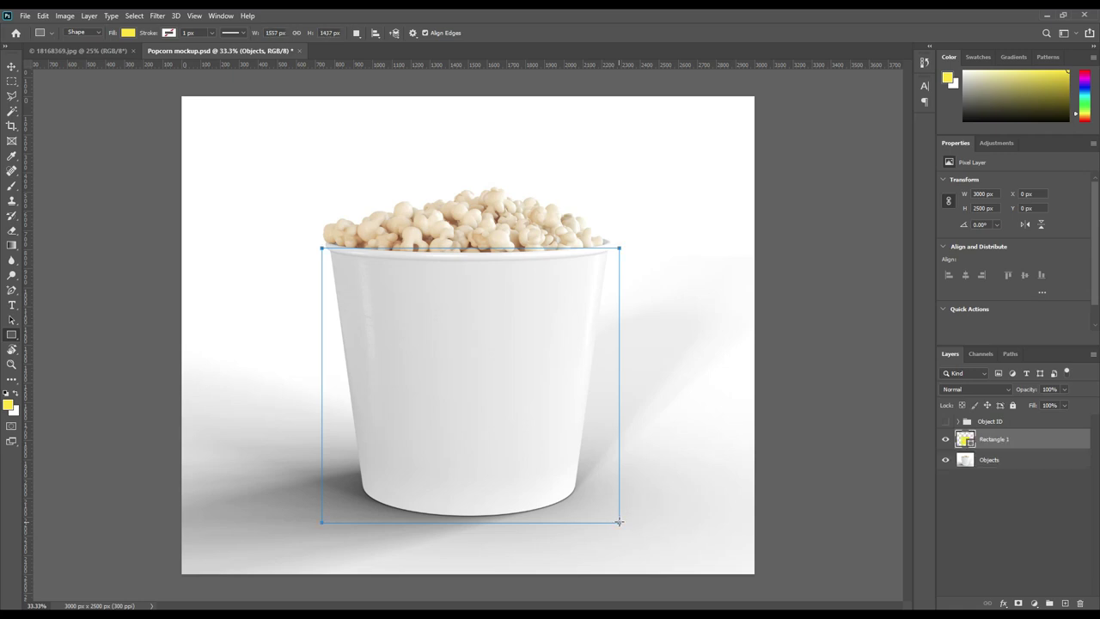
Convert the rectangle to a smart object and lower its opacity to 66%.
right_click(1022, 439)
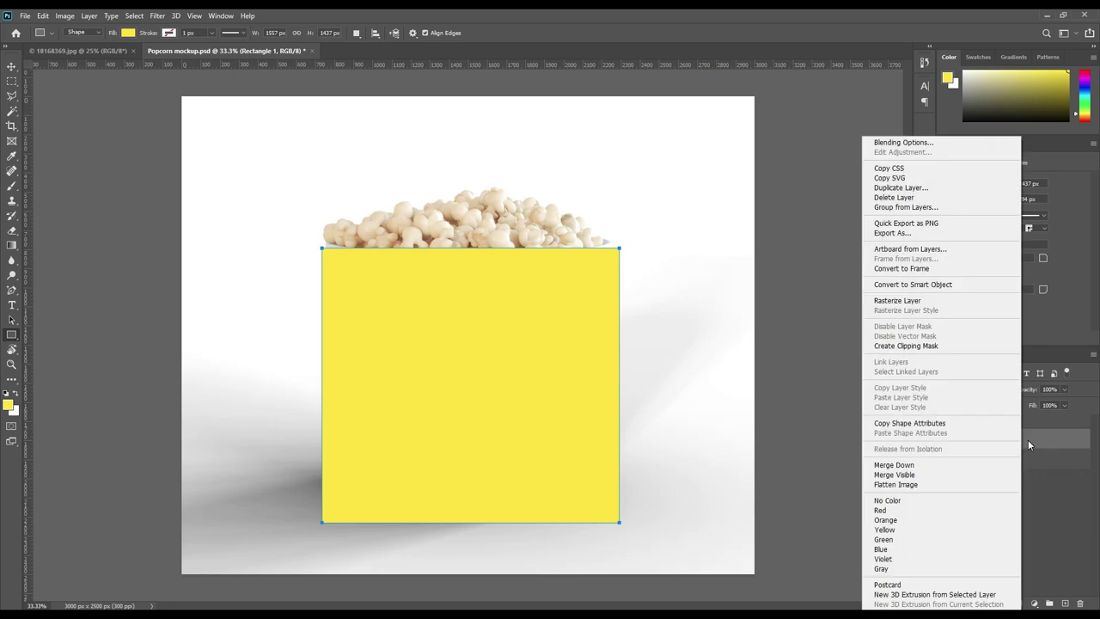
click(934, 289)
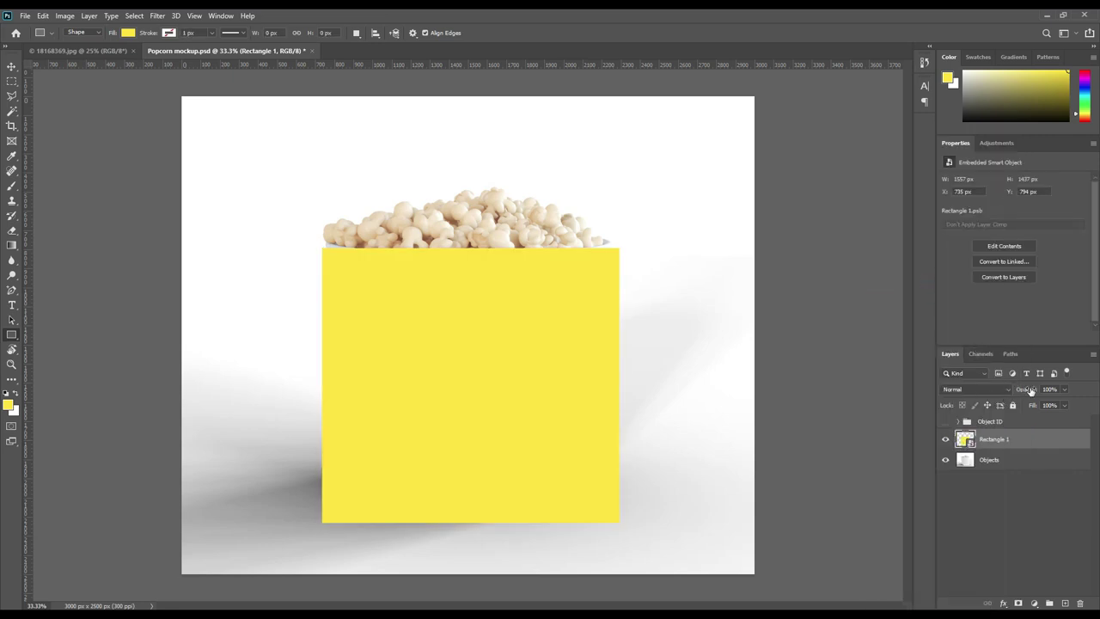
drag(1030, 390, 1009, 394)
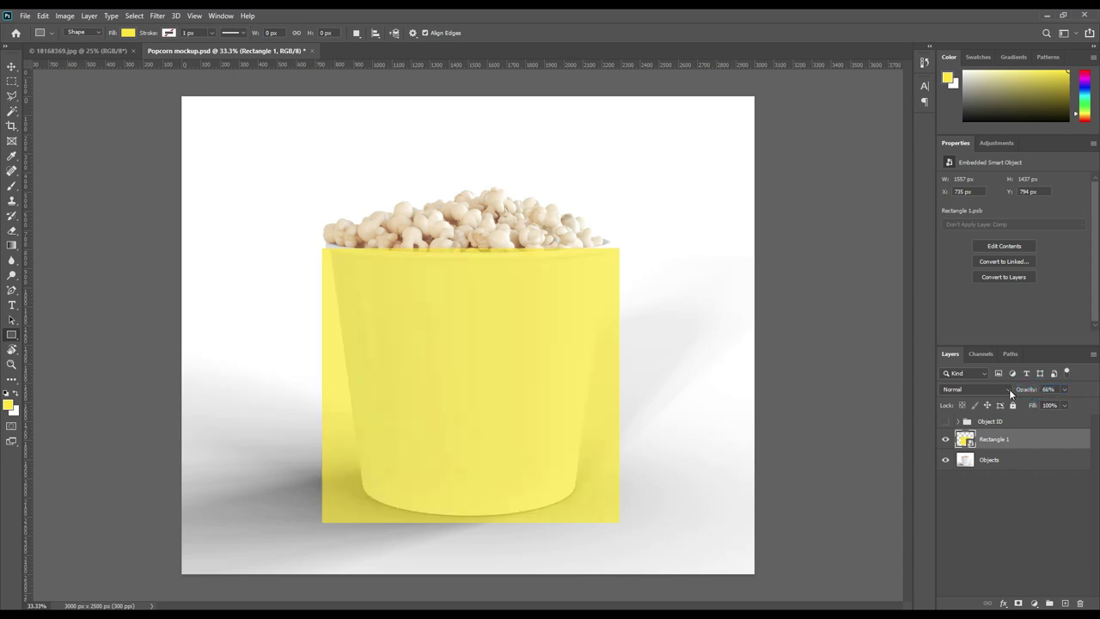
key(ctrl+t)
Apply an Arch warp to the rectangle, flattened to match the bucket rim.
right_click(446, 307)
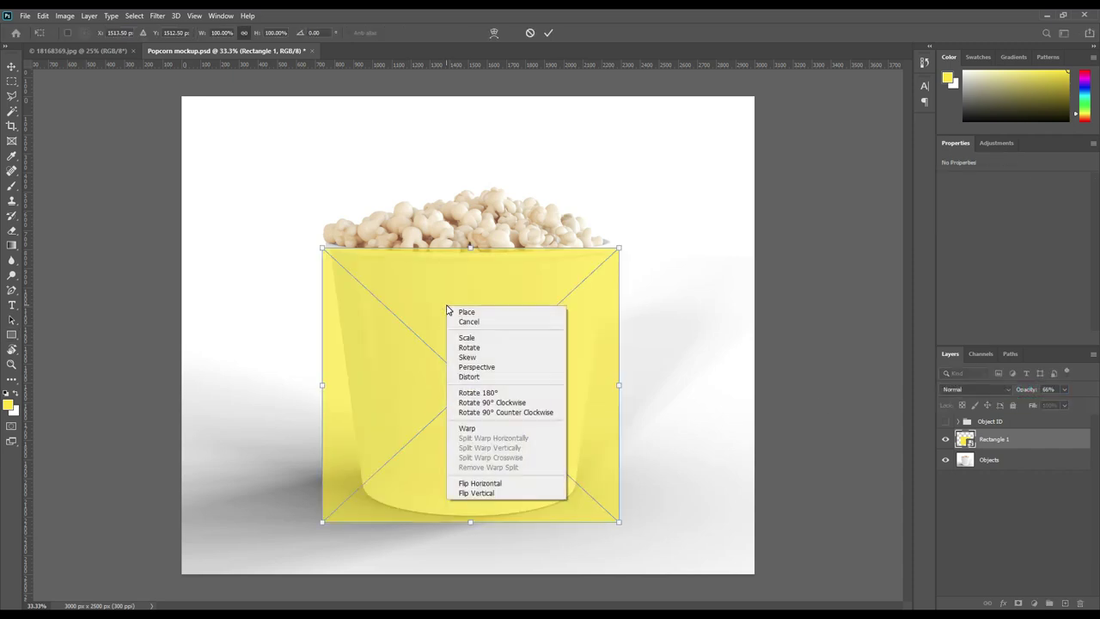
click(482, 429)
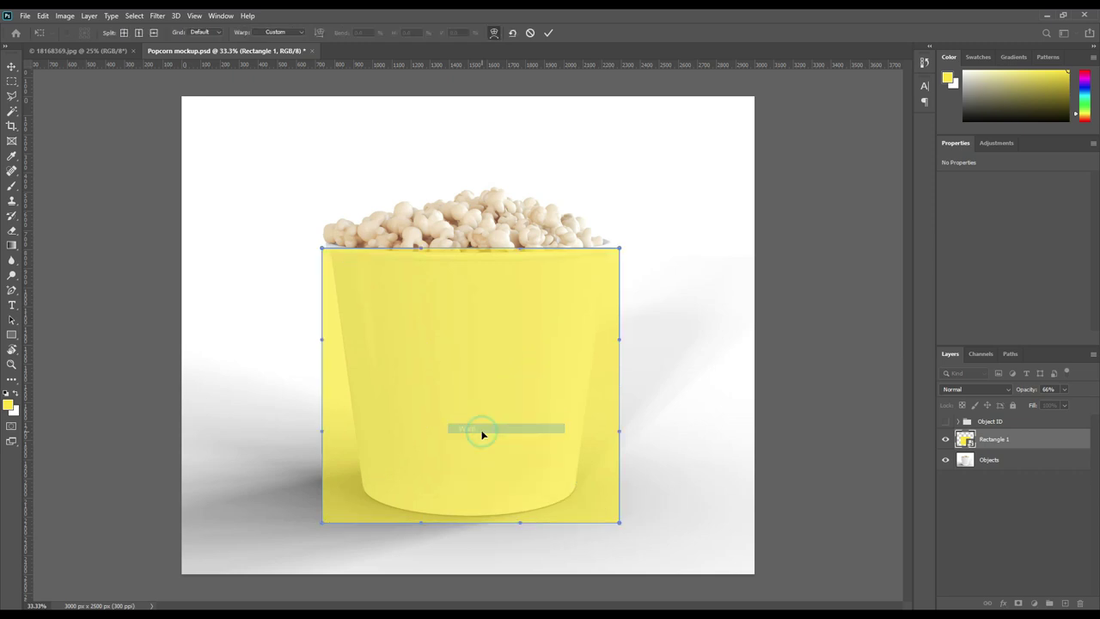
click(280, 36)
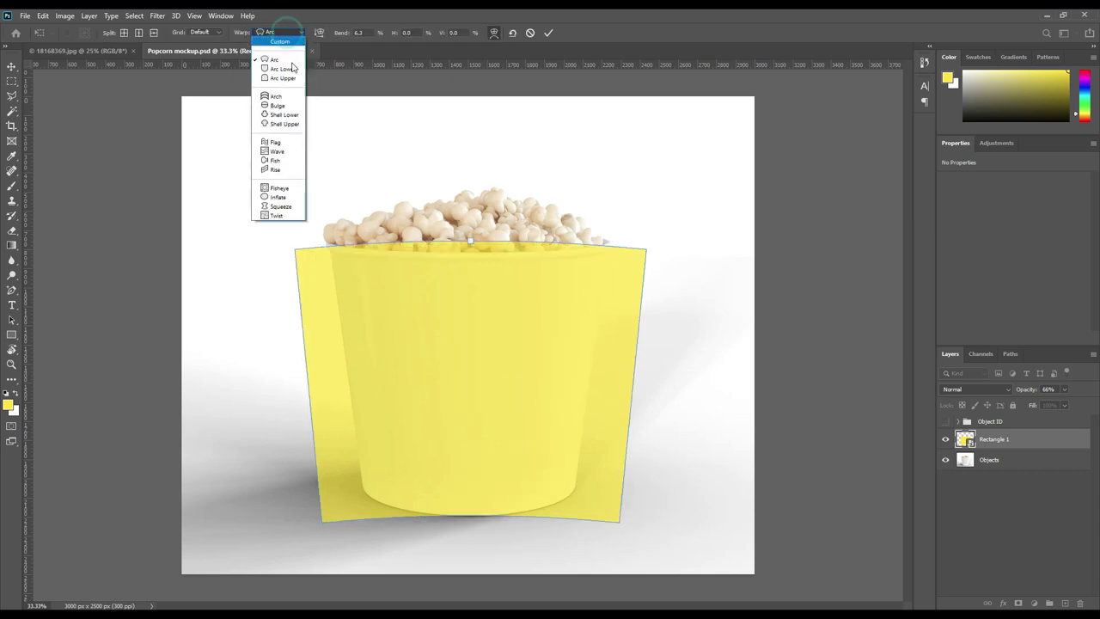
click(280, 98)
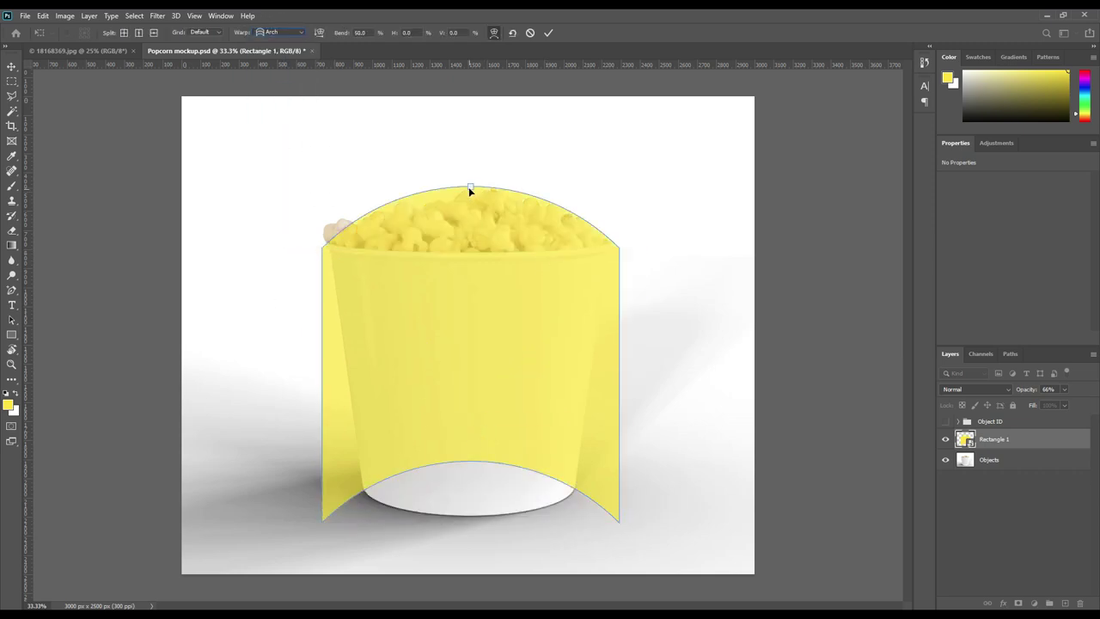
drag(470, 187, 474, 256)
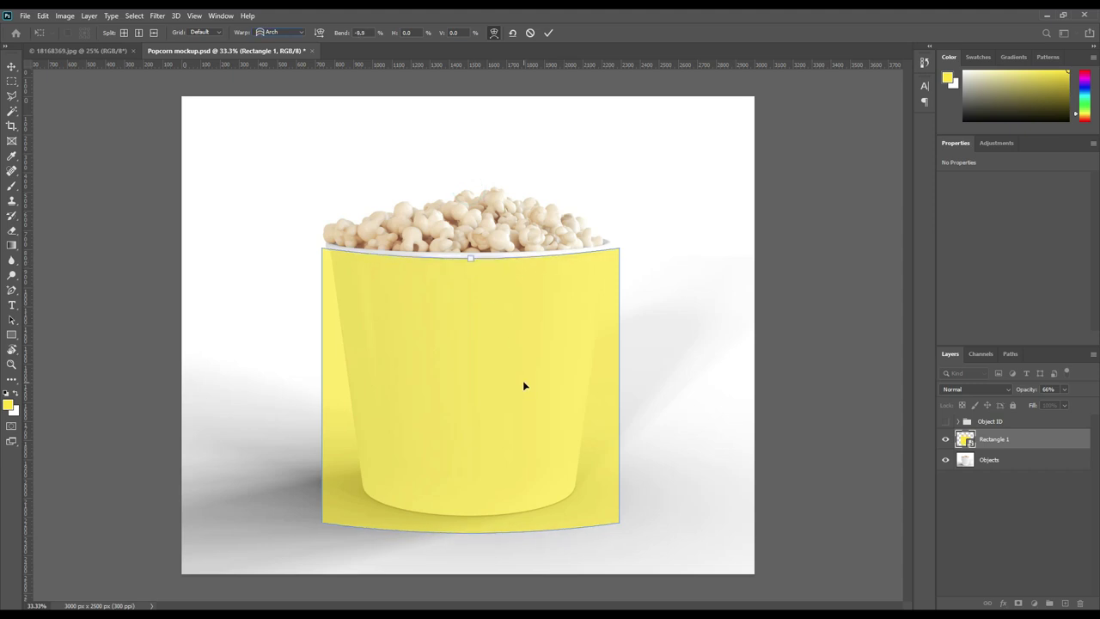
key(ctrl+t)
Taper the rectangle's bottom with Perspective to fit the bucket base, then commit.
right_click(479, 329)
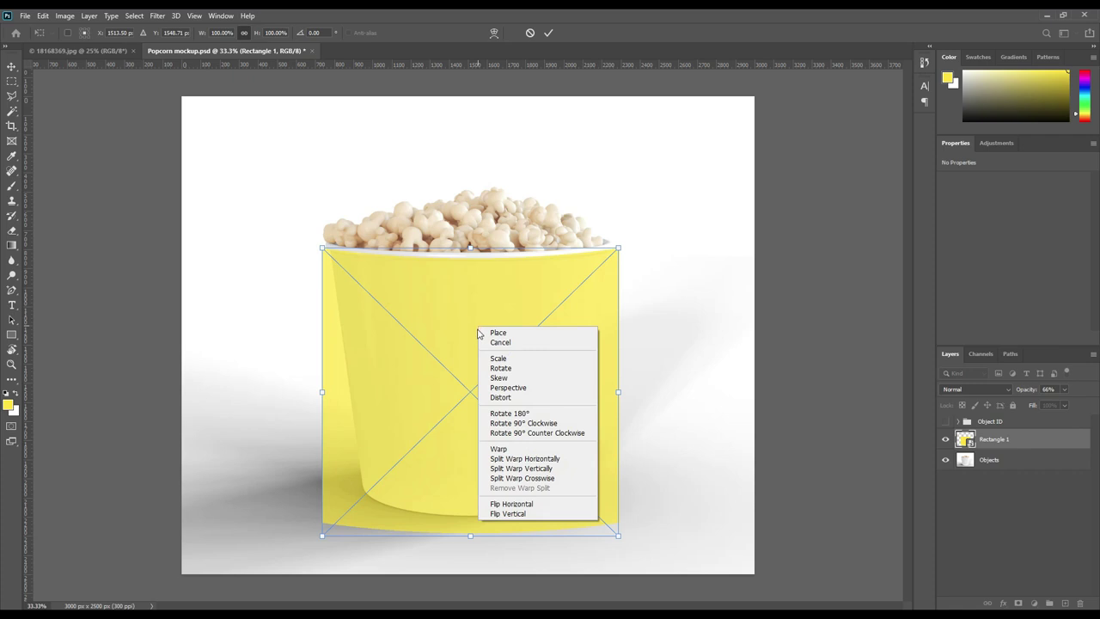
click(518, 387)
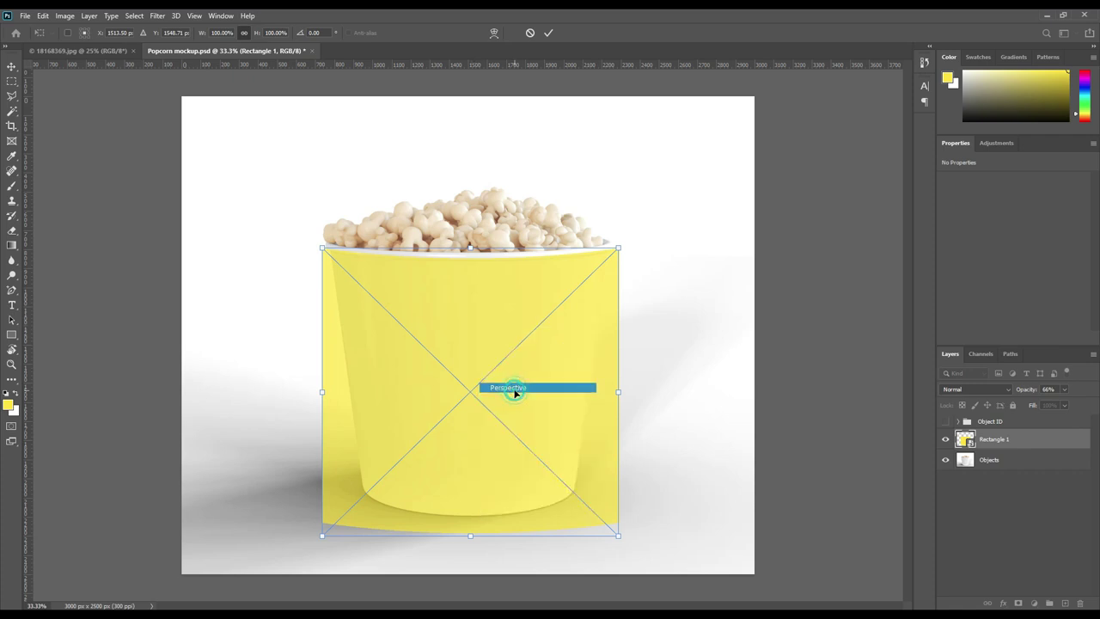
drag(619, 537, 578, 526)
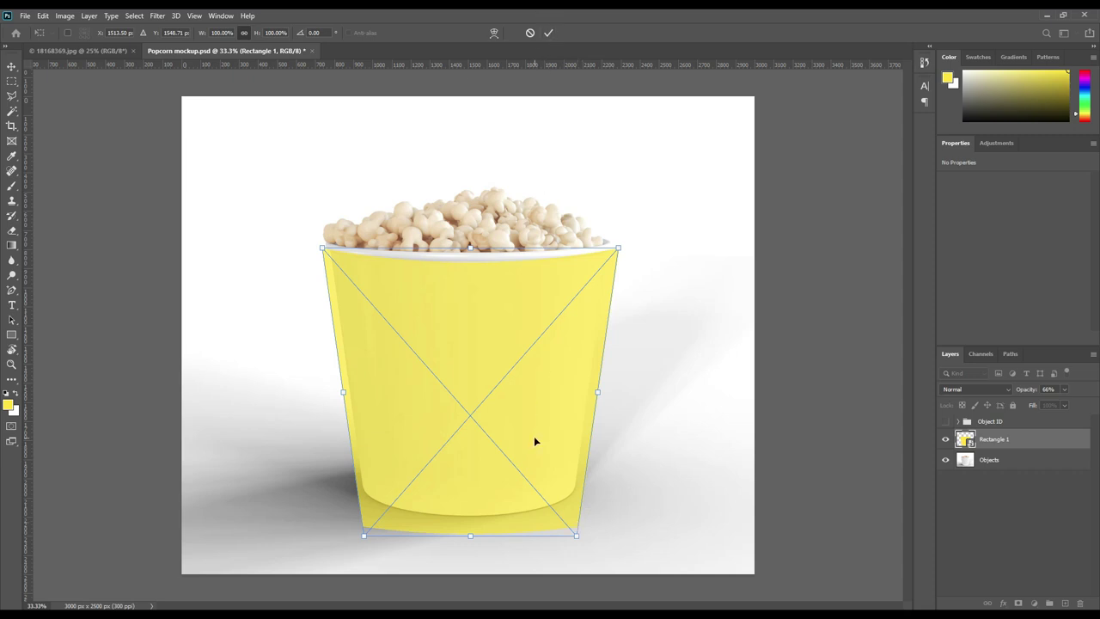
drag(471, 536, 470, 524)
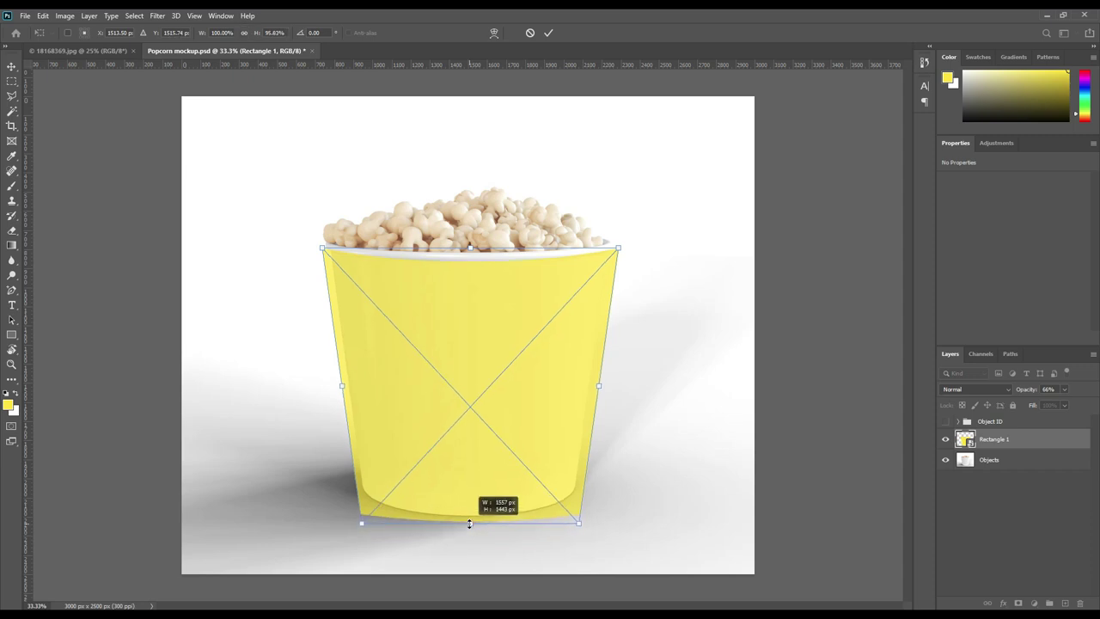
drag(469, 523, 470, 525)
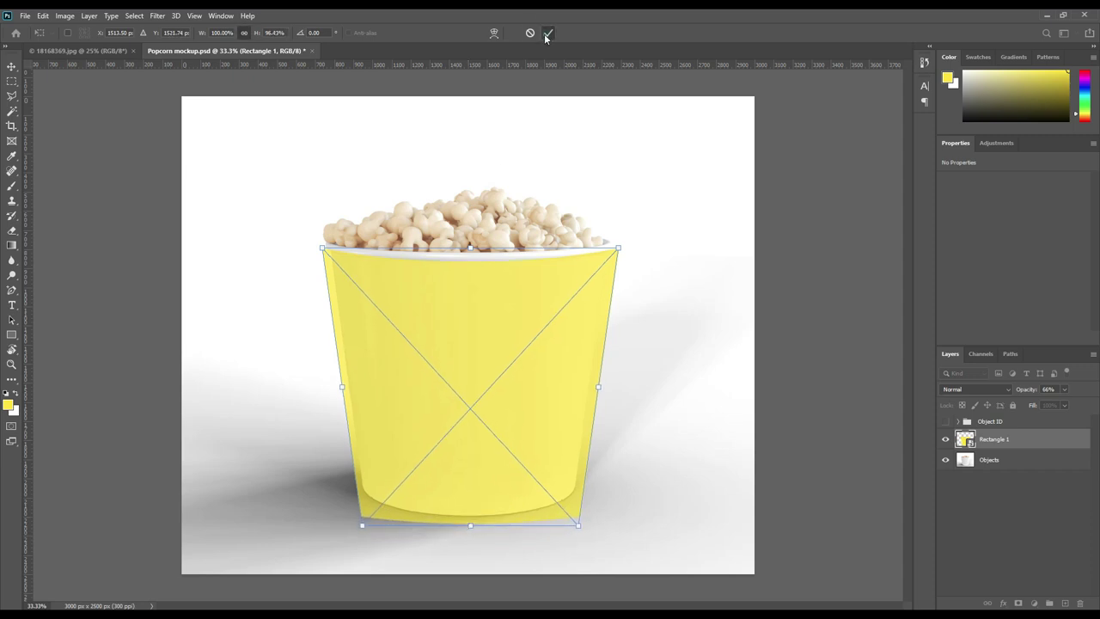
click(545, 34)
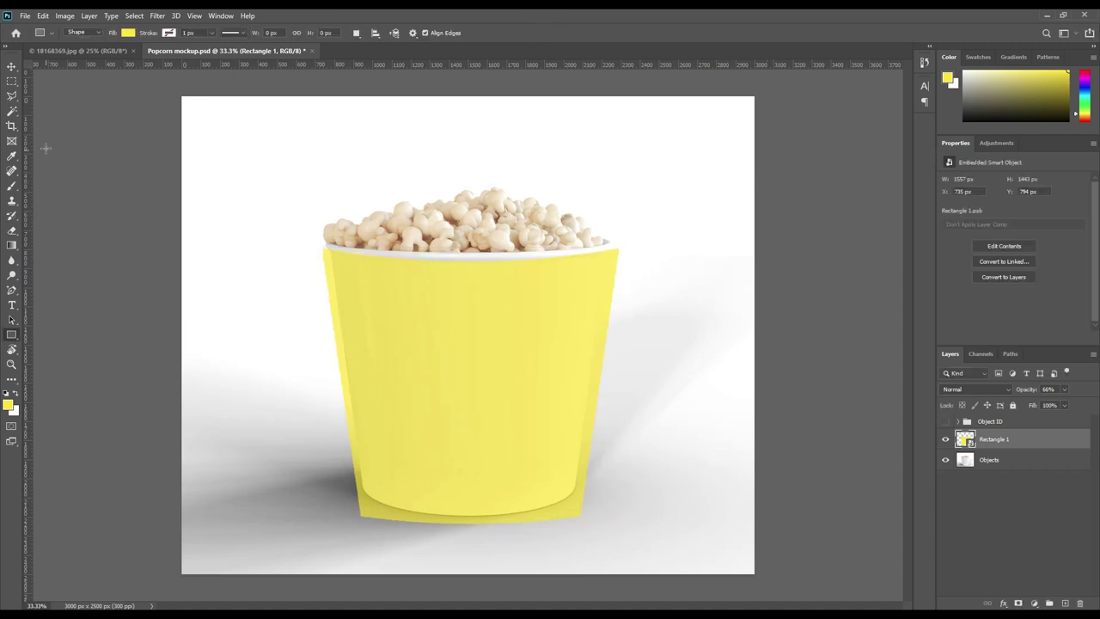
Nudge the yellow wrap upward with the Move tool.
click(11, 66)
key(shift+Up)
key(Up)
key(Up)
key(shift+Up)
key(Up)
key(Up)
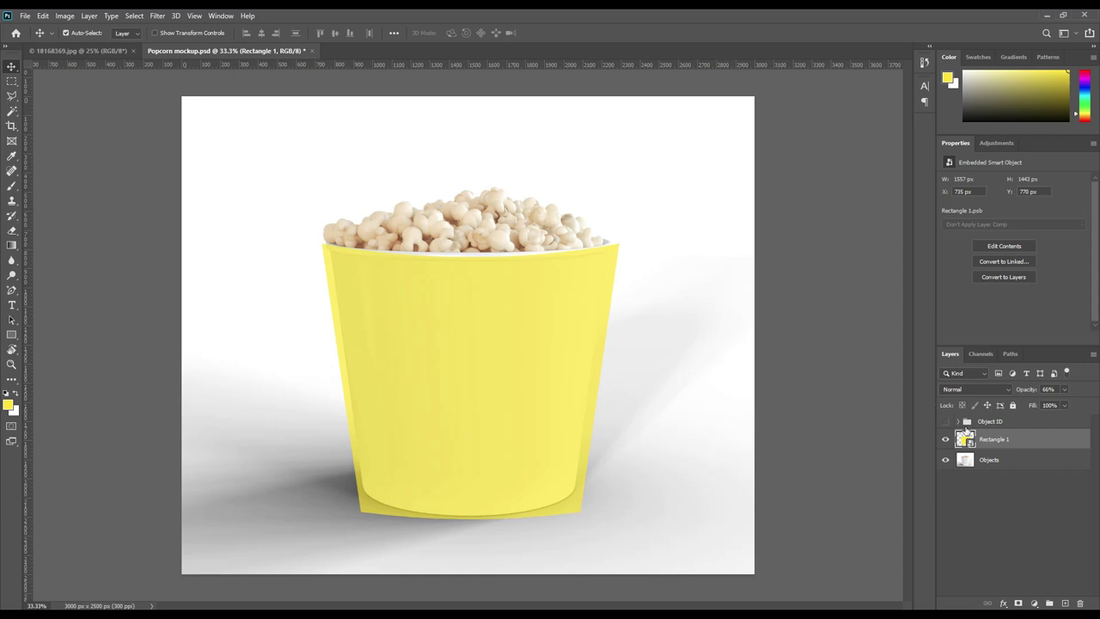
Mask the yellow wrap to the bucket-body shape and restore its opacity to 100%.
click(958, 421)
ctrl+click(974, 440)
click(958, 422)
click(1018, 604)
drag(1022, 391, 4, 394)
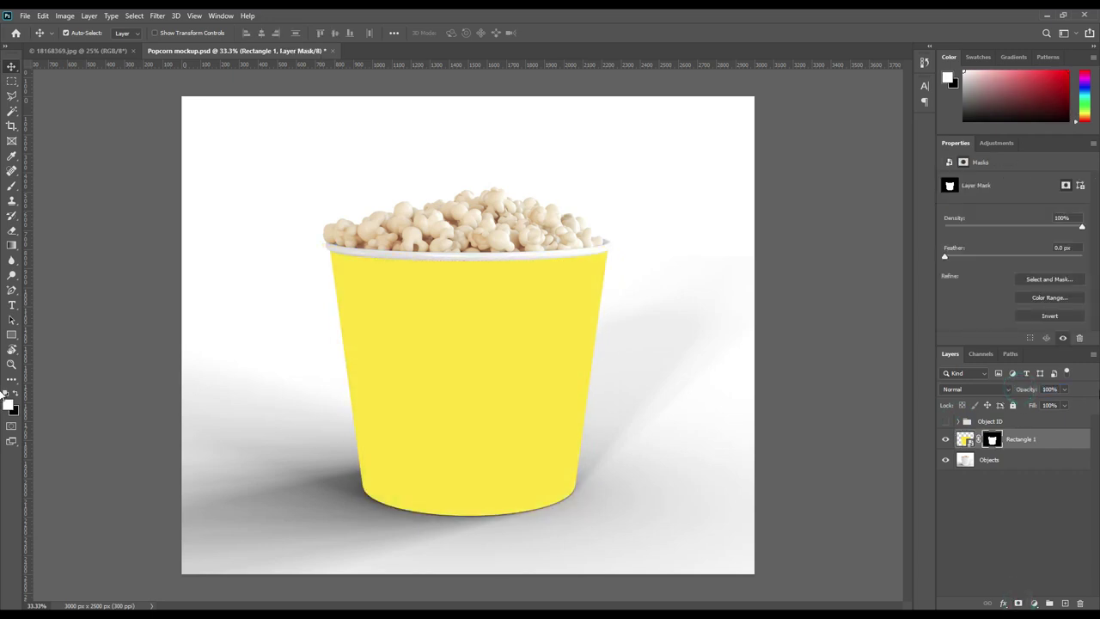
Add a pure red Solid Color fill layer masked to the rim shape.
click(958, 421)
ctrl+click(974, 479)
click(959, 421)
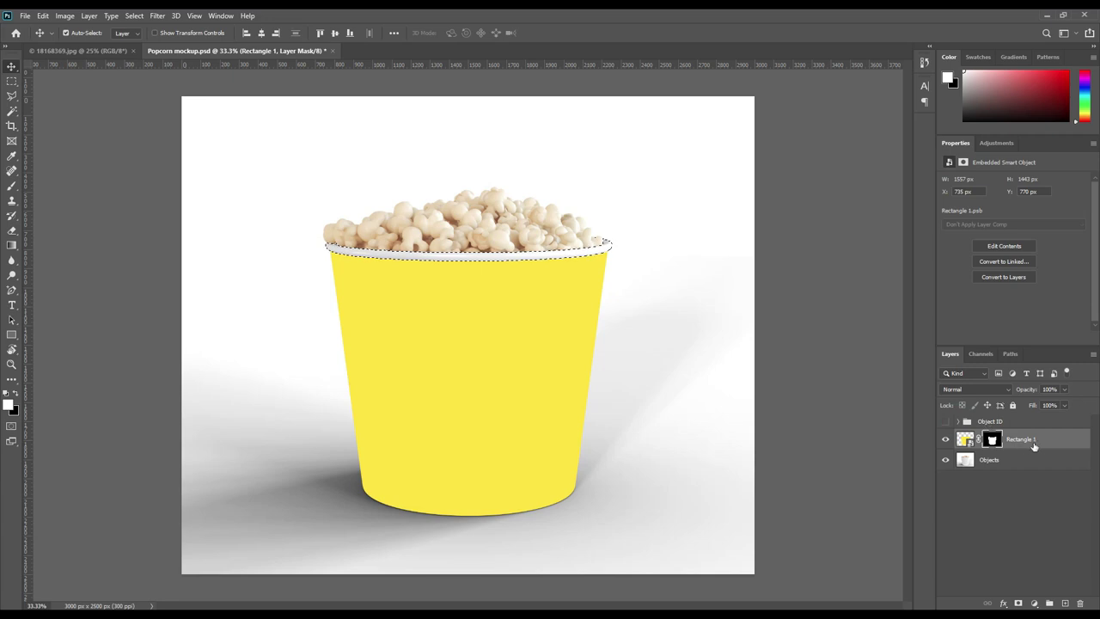
click(1033, 603)
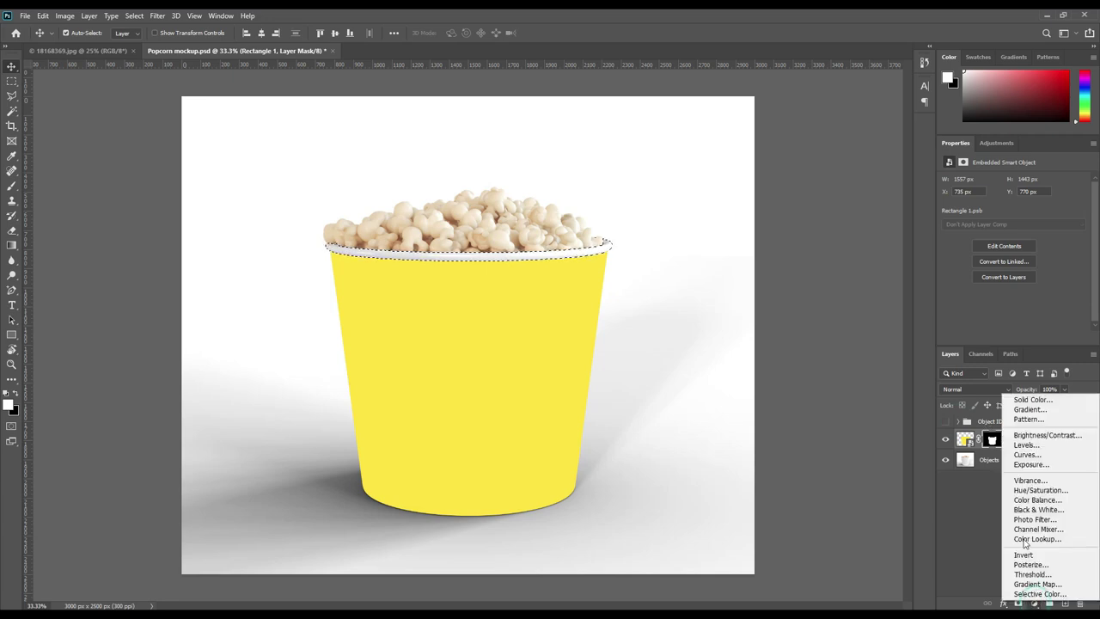
click(1033, 401)
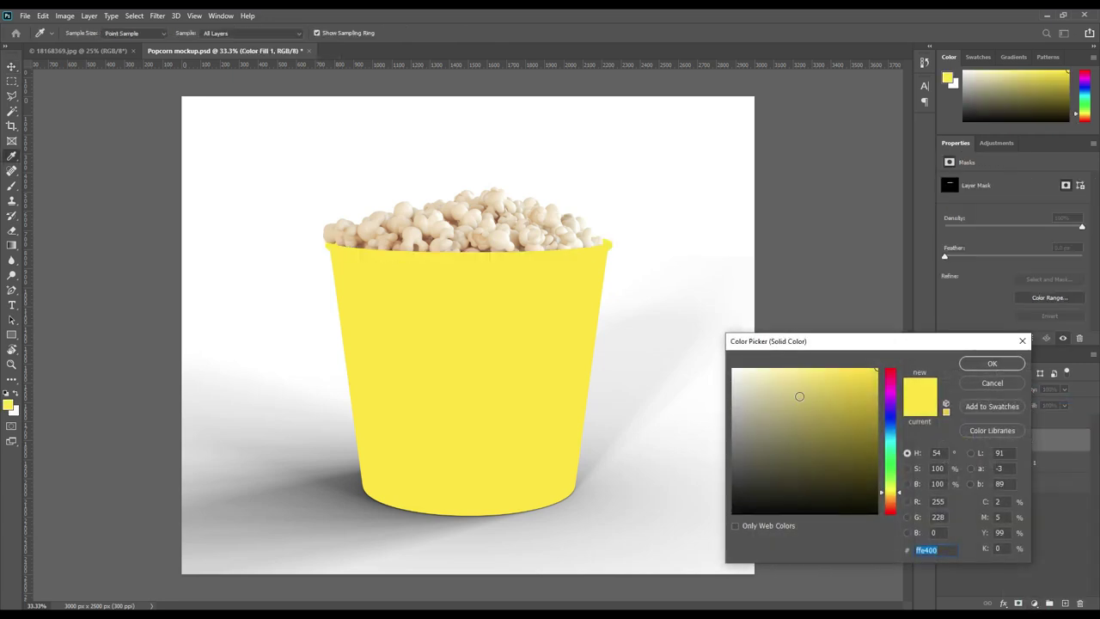
drag(886, 505, 887, 514)
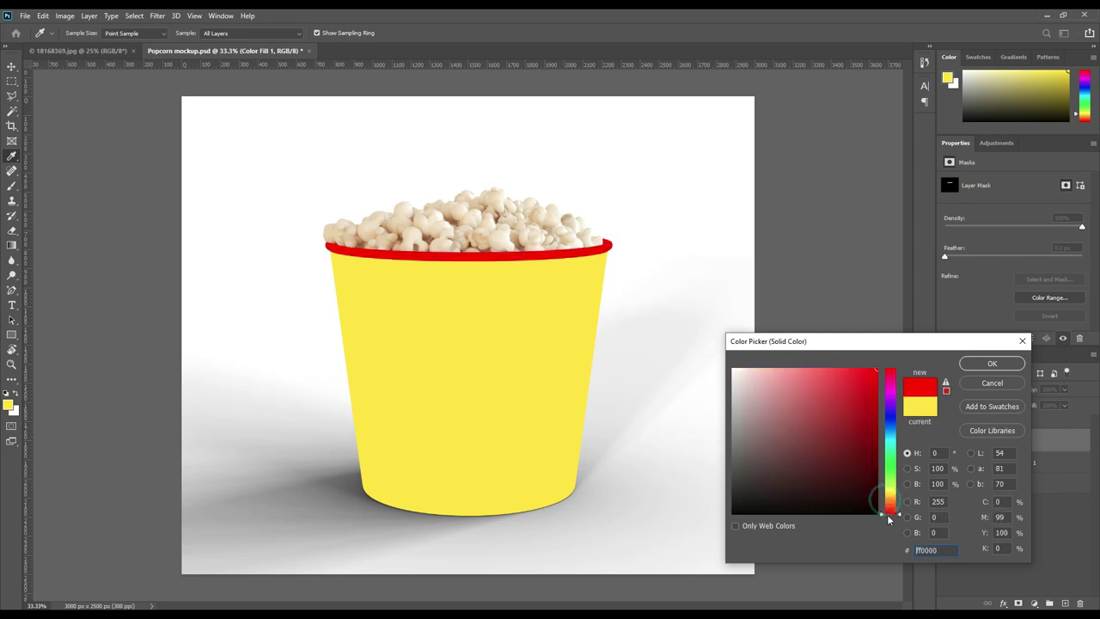
click(970, 366)
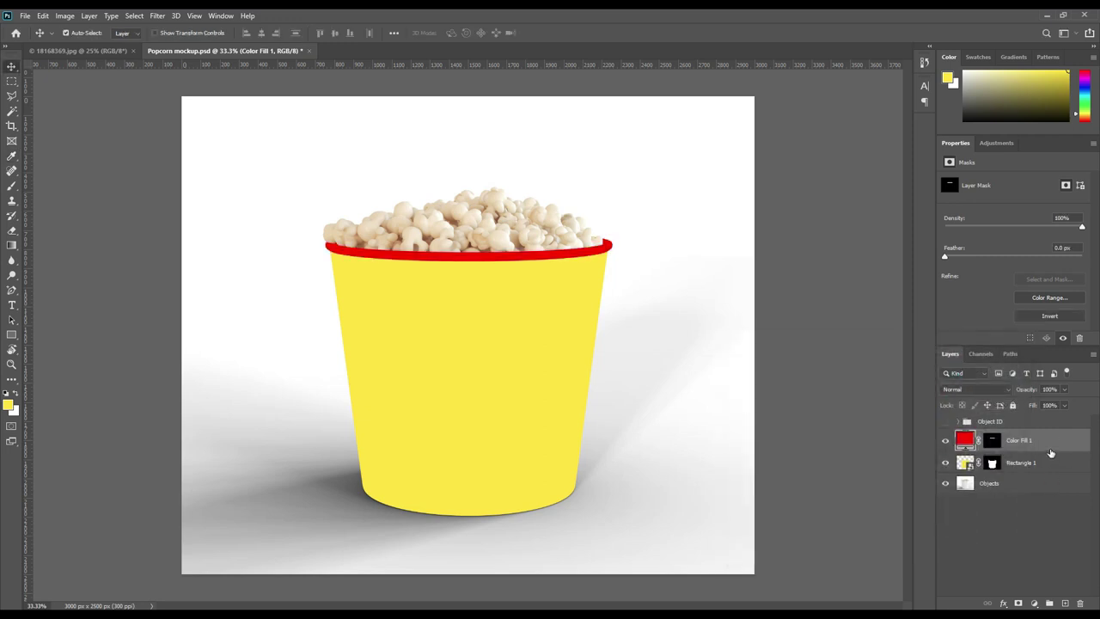
Copy the bucket body from the Objects photo to a top layer and duplicate it twice.
ctrl+click(993, 440)
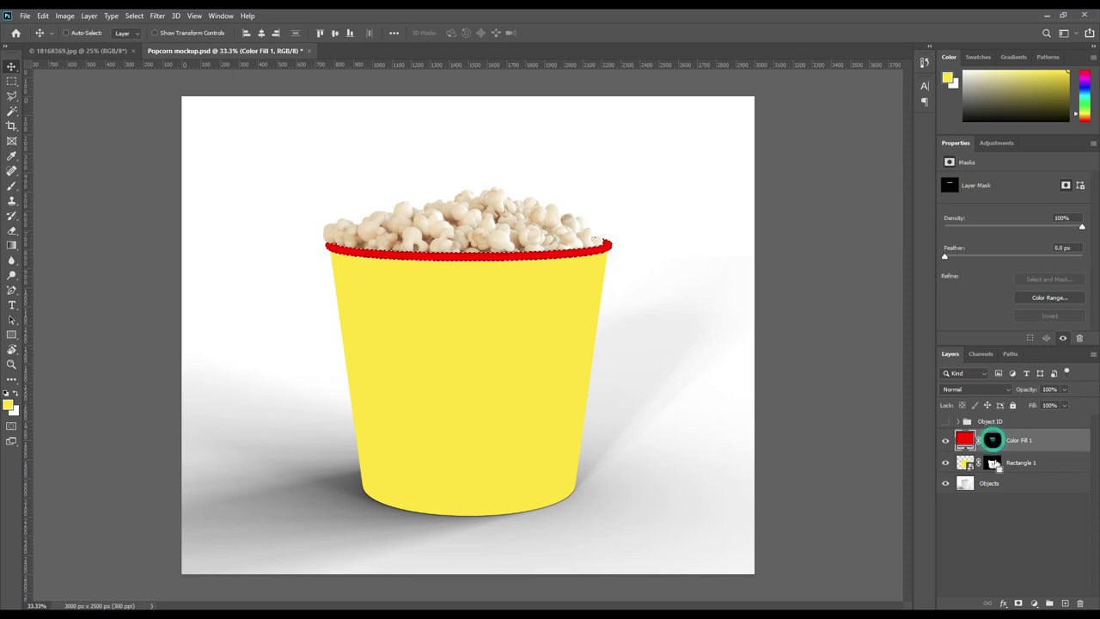
ctrl+shift+click(994, 465)
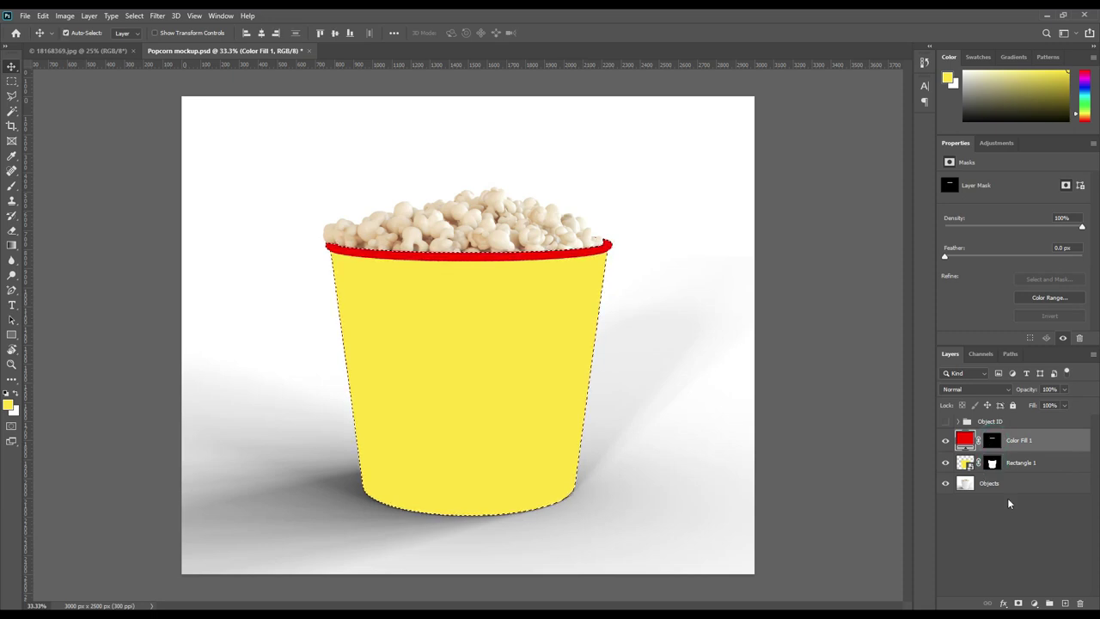
click(1015, 486)
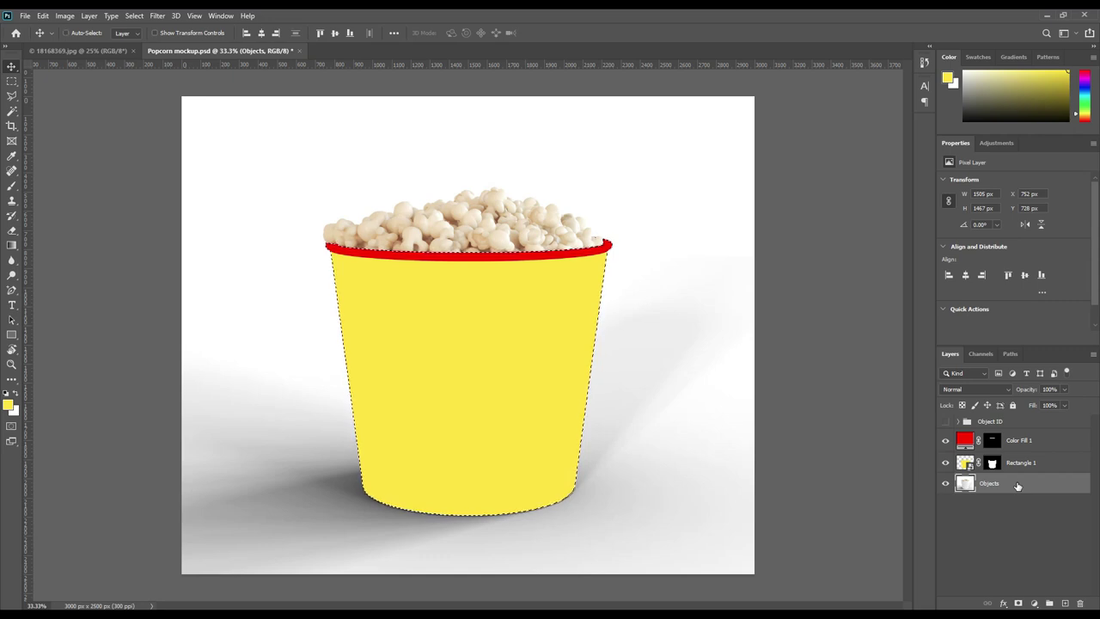
key(ctrl+j)
drag(1016, 487, 1025, 438)
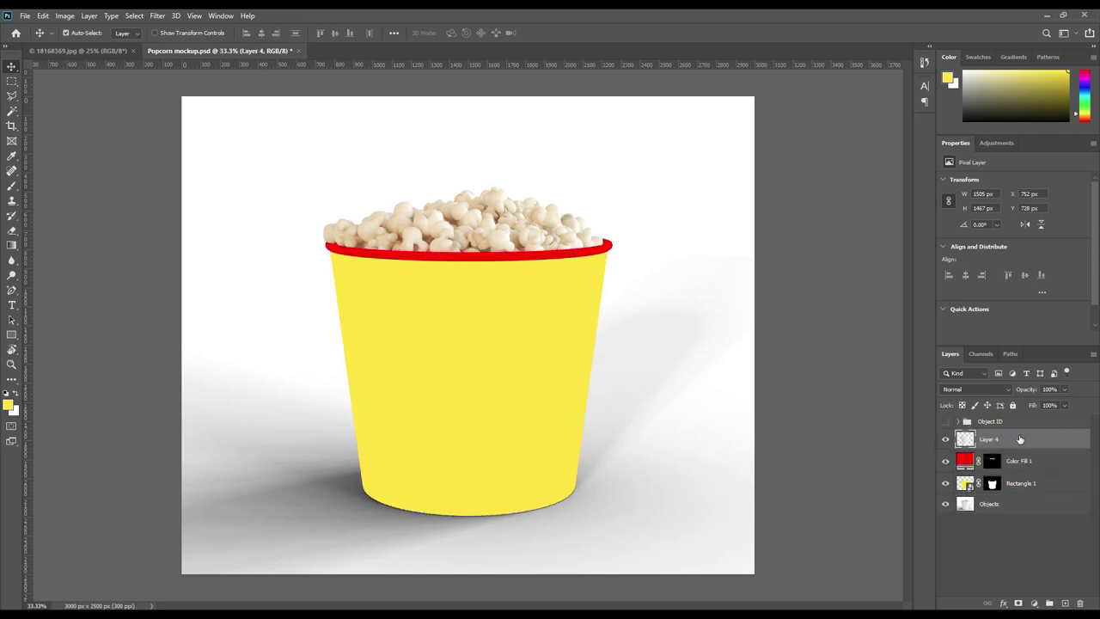
key(ctrl+j)
key(ctrl+j)
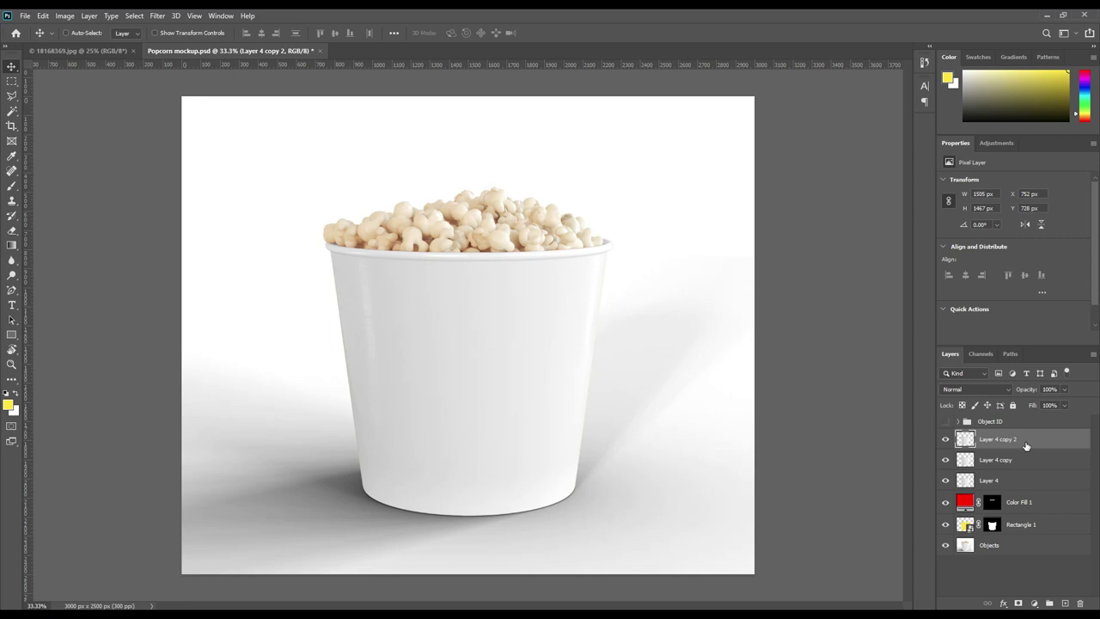
Rename the copies Shadow, Midtone and Light, and hide Light and Midtone.
double_click(990, 481)
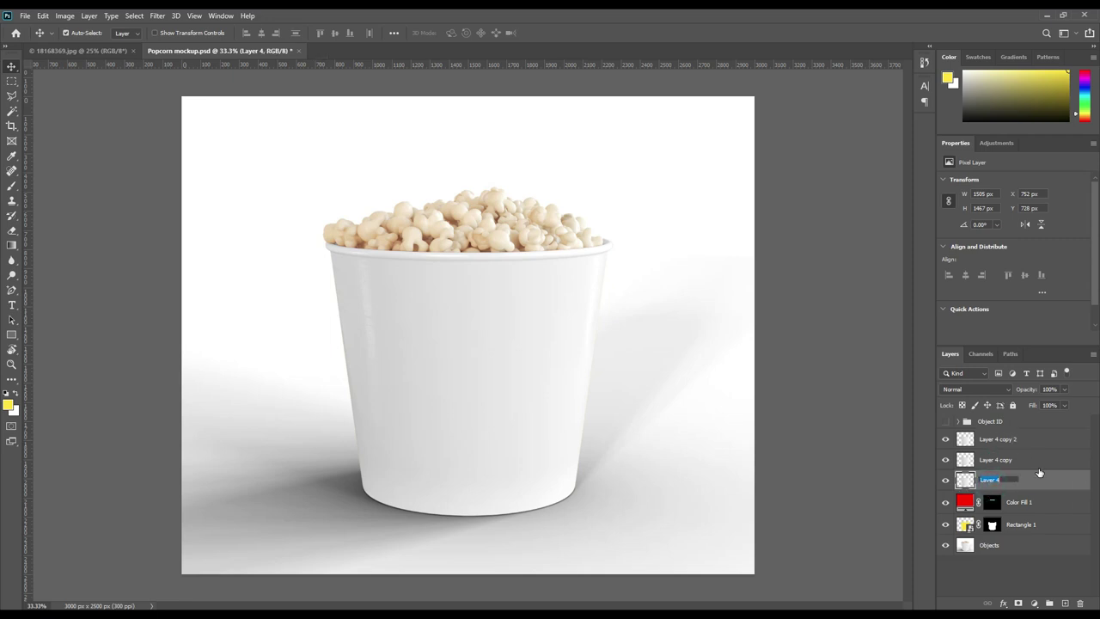
text(Shadow)
key(Return)
double_click(1006, 460)
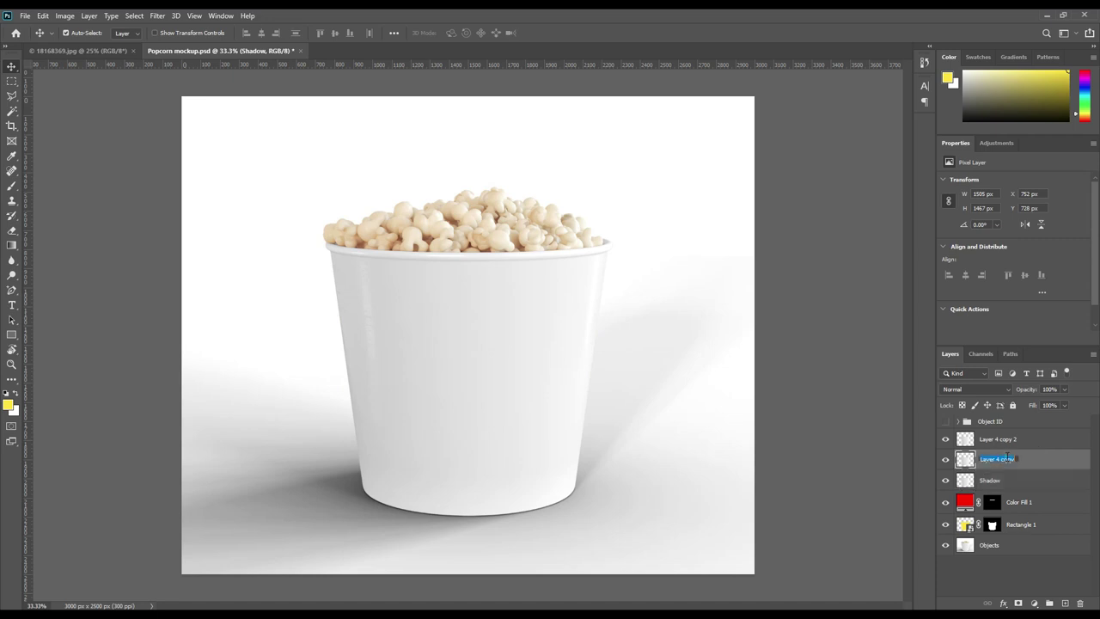
text(Midtone)
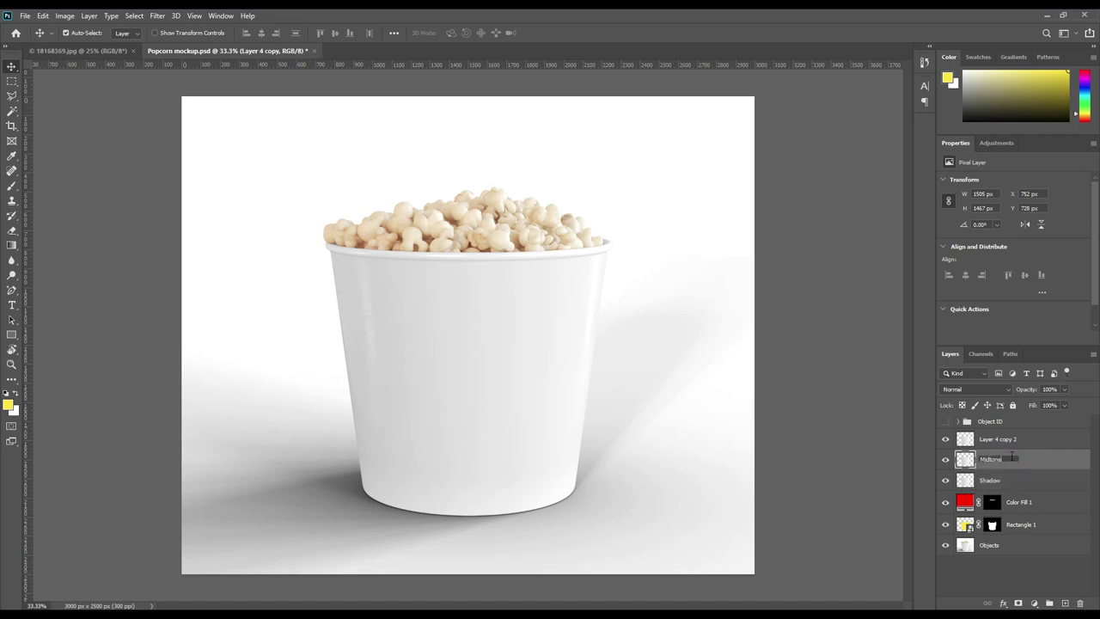
key(Return)
double_click(1006, 437)
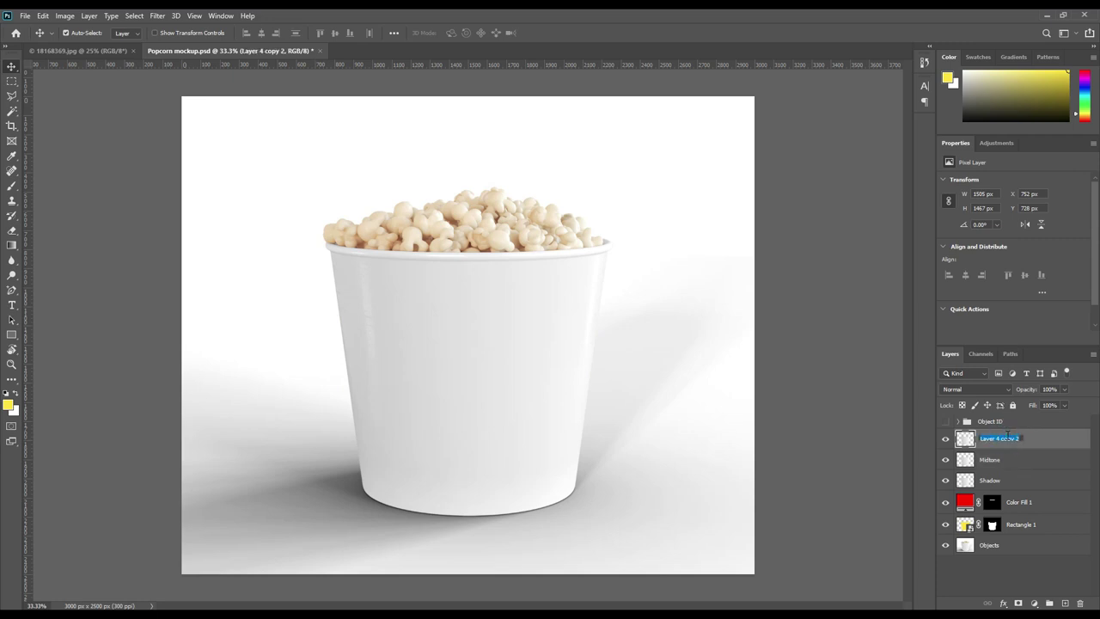
text(Light)
key(Return)
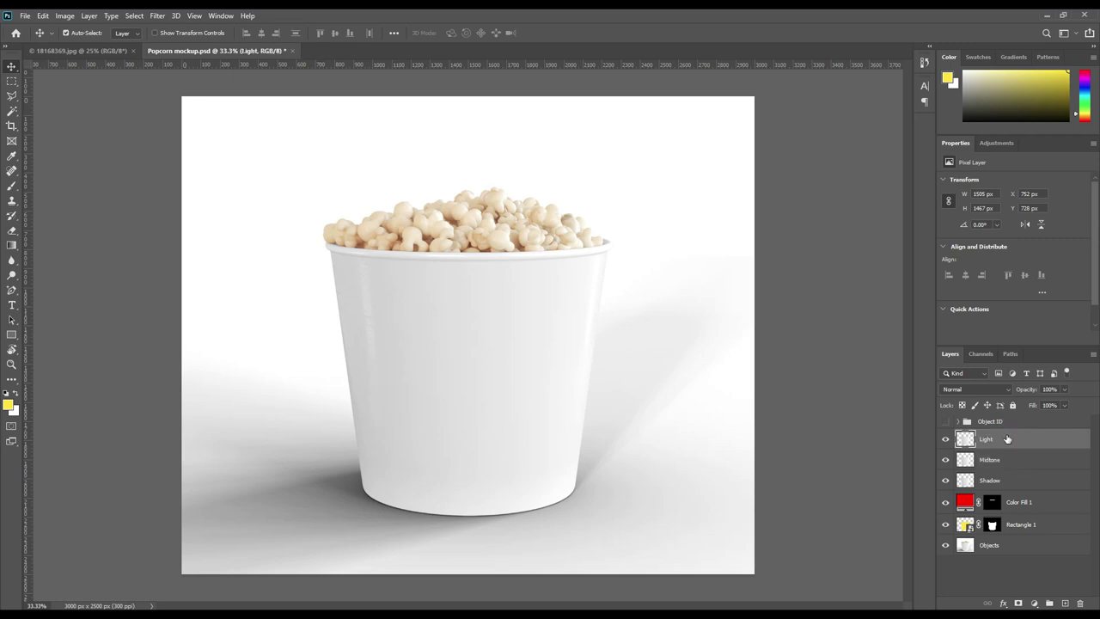
click(946, 439)
click(945, 460)
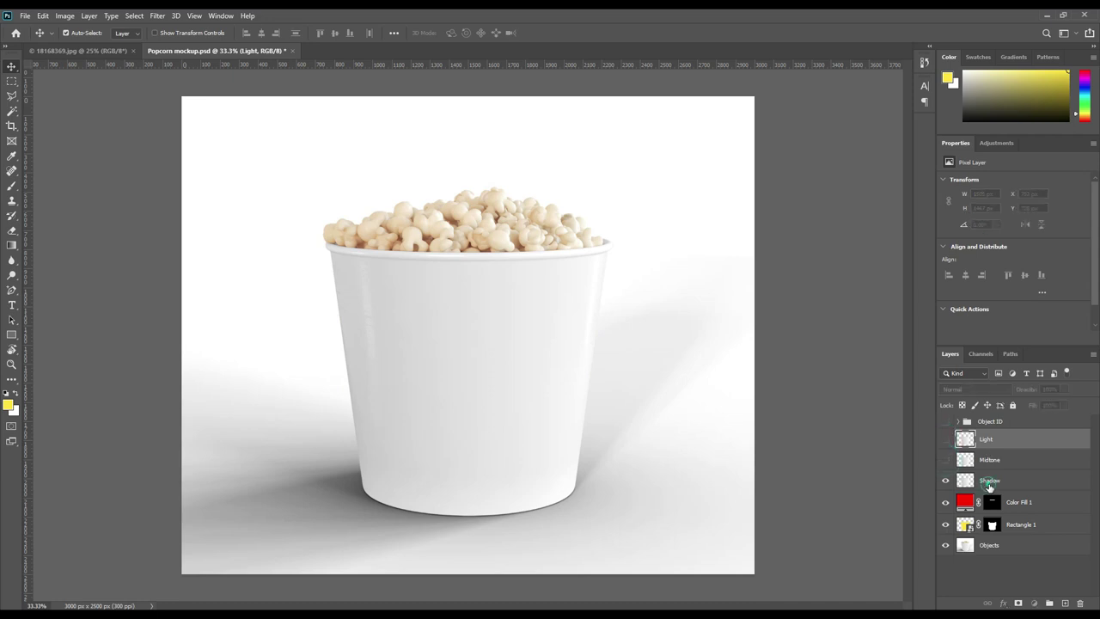
Set Shadow to Linear Burn and Midtone, made visible, to Linear Dodge (Add).
click(990, 480)
click(974, 389)
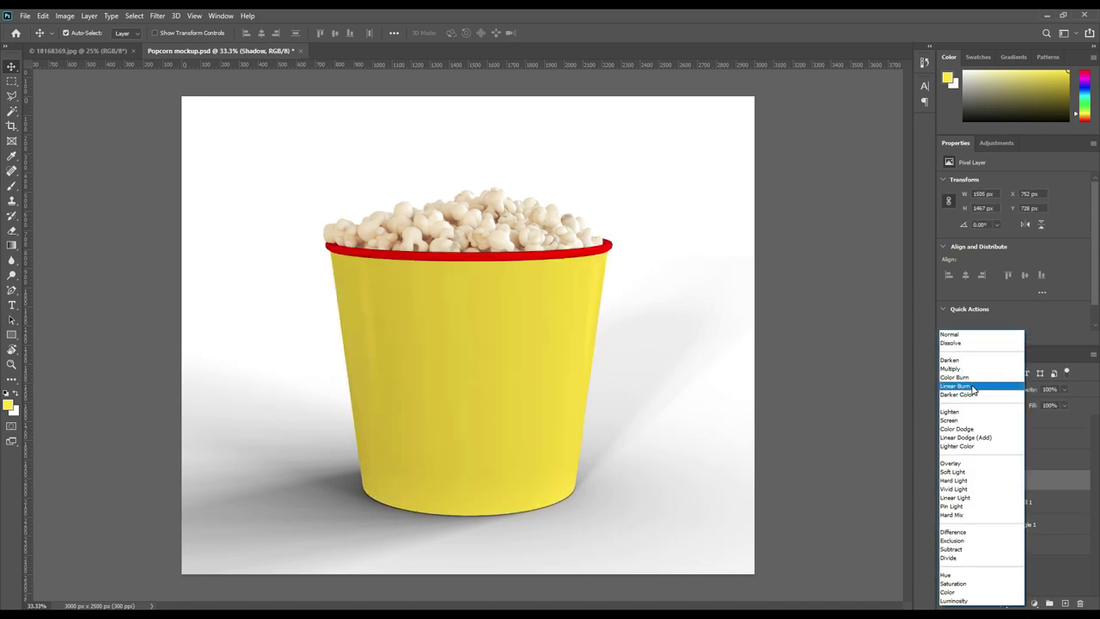
click(974, 389)
click(945, 460)
click(1015, 460)
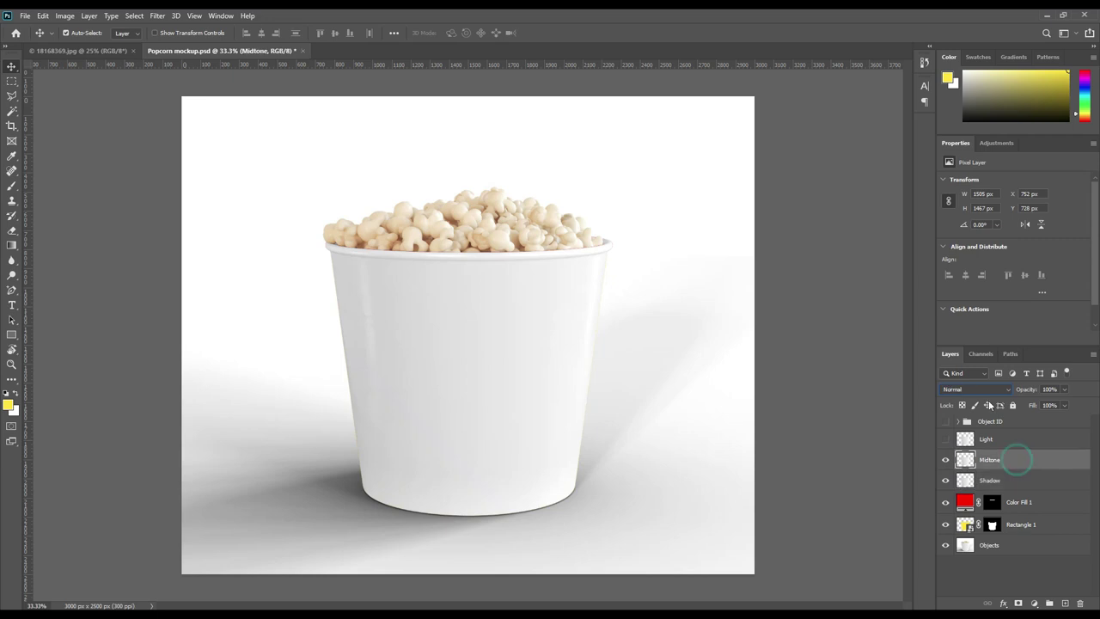
click(987, 390)
click(980, 437)
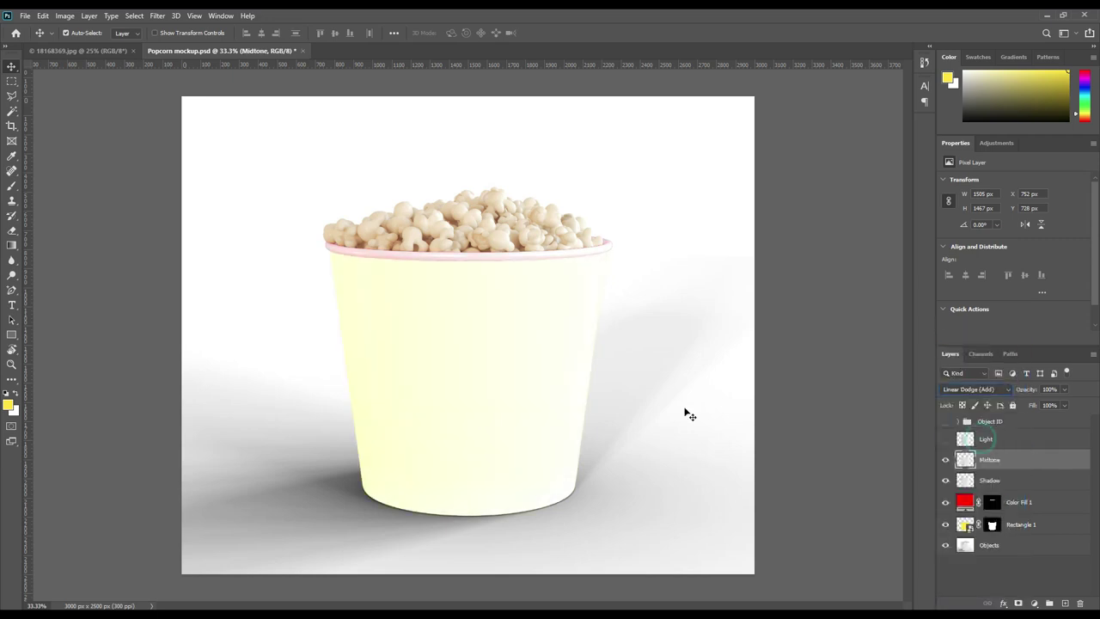
Apply Levels to Midtone, raising the black input and lowering the white output.
click(64, 16)
mouse_move(82, 45)
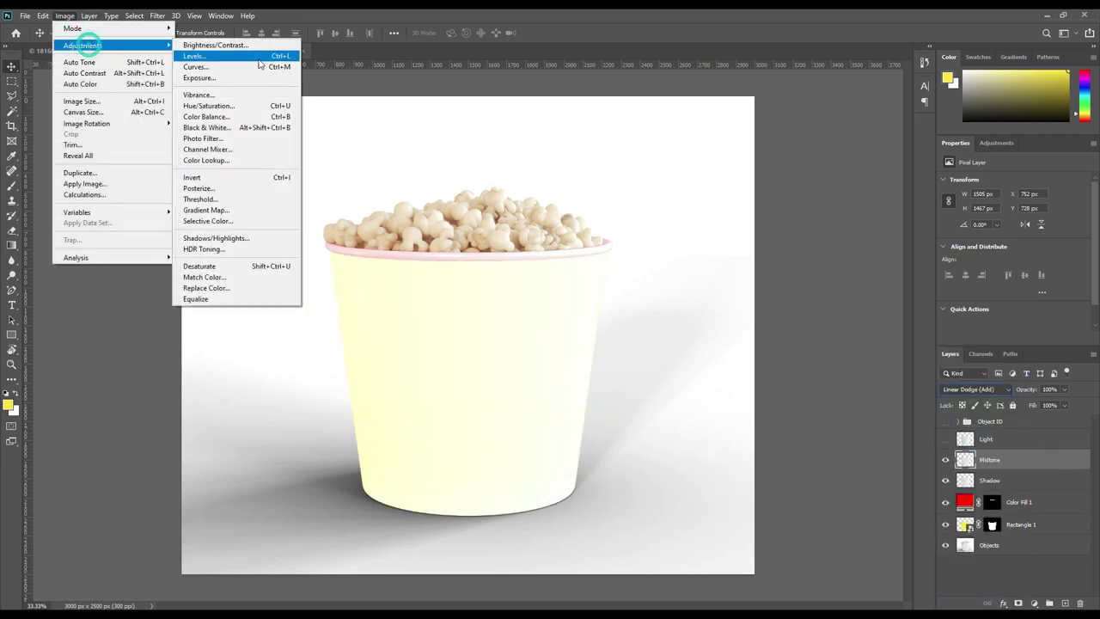
click(219, 56)
drag(637, 414, 764, 420)
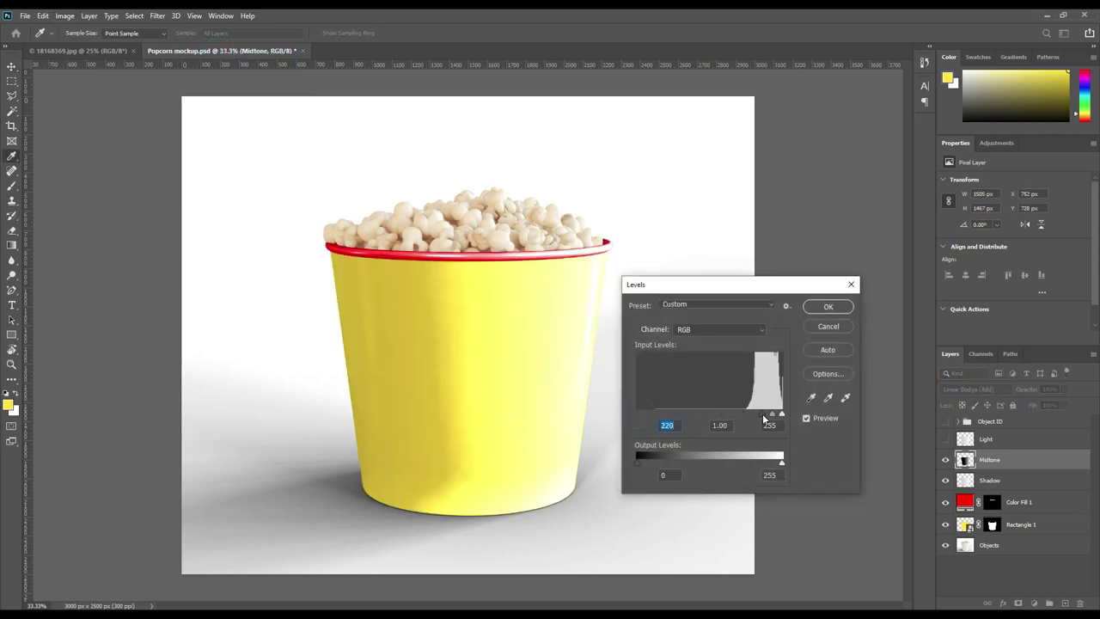
drag(773, 464, 679, 463)
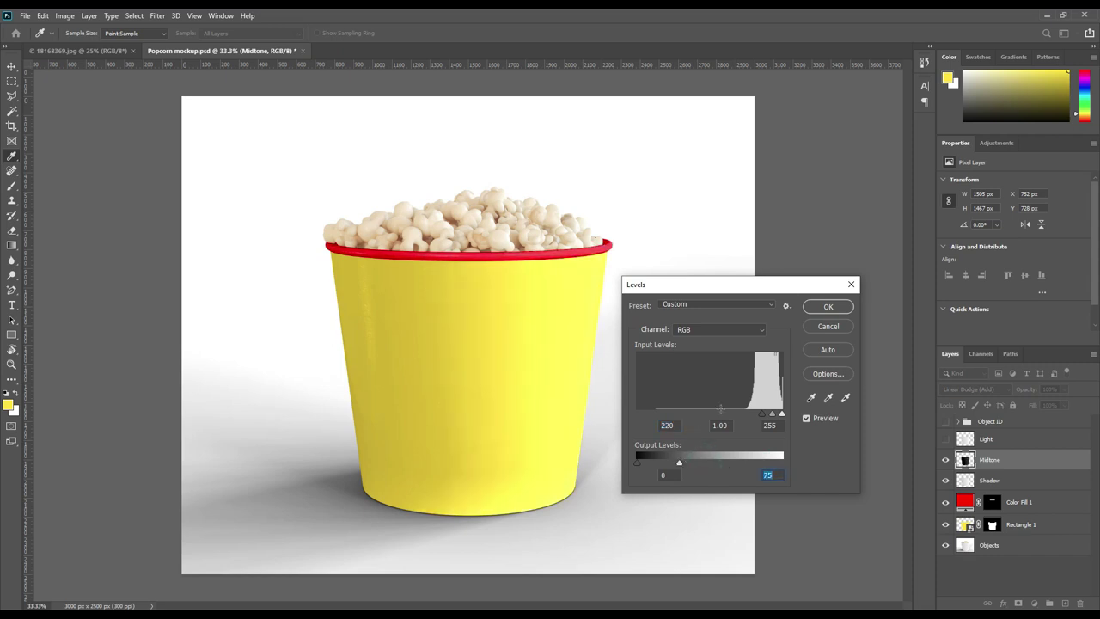
click(821, 306)
Show the Light layer and set it to Screen blending.
click(945, 439)
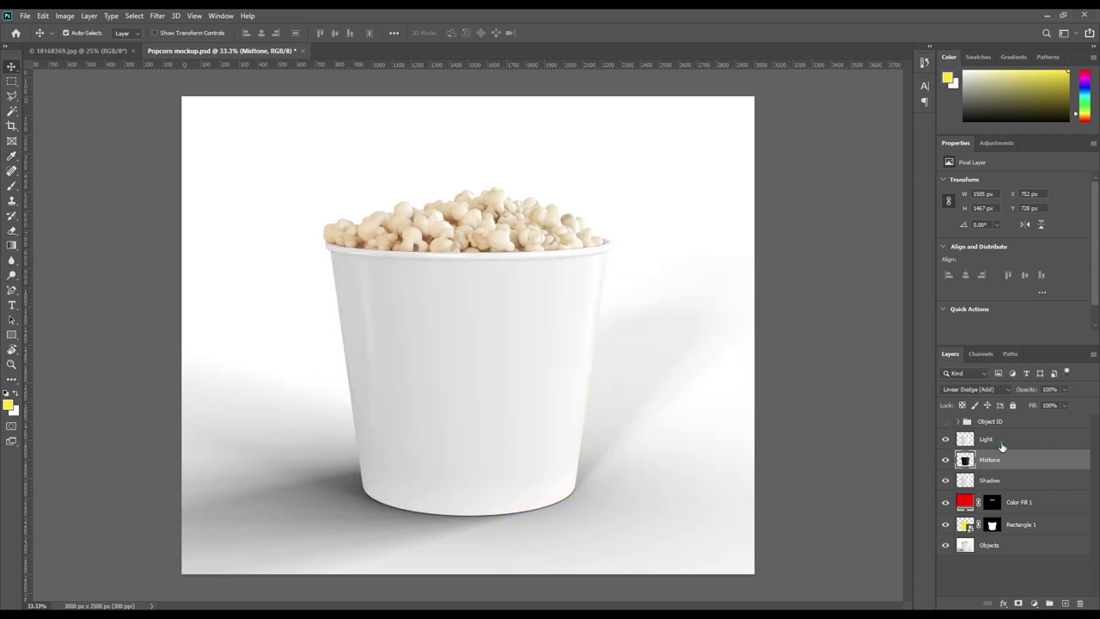
click(997, 439)
click(978, 390)
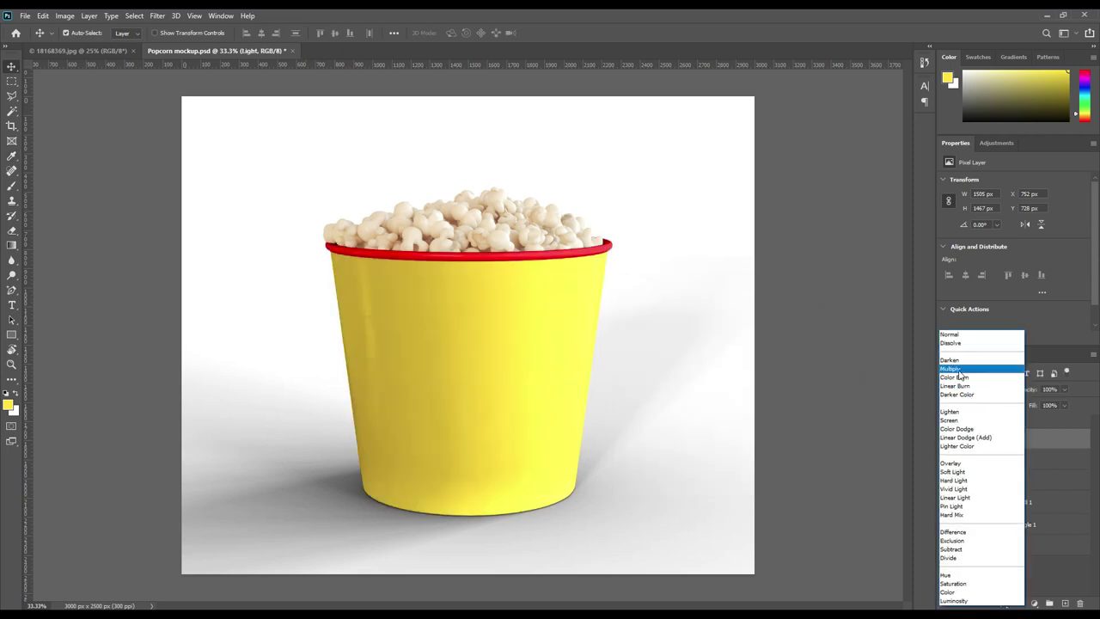
click(958, 420)
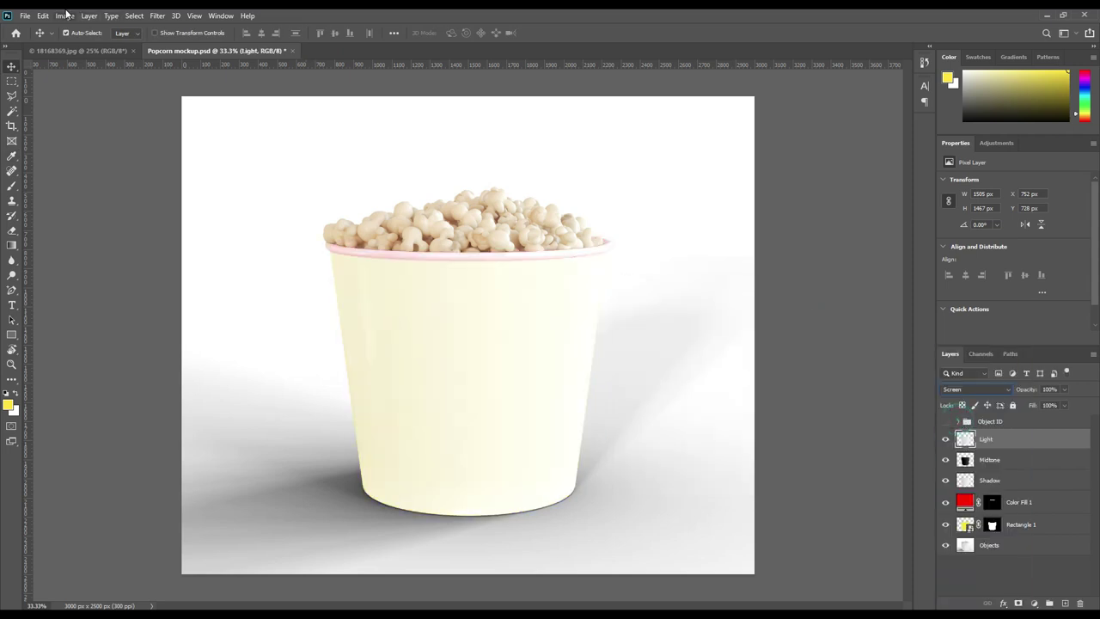
Tune Light's Levels to black input 231 and white output about 157.
click(66, 15)
mouse_move(82, 45)
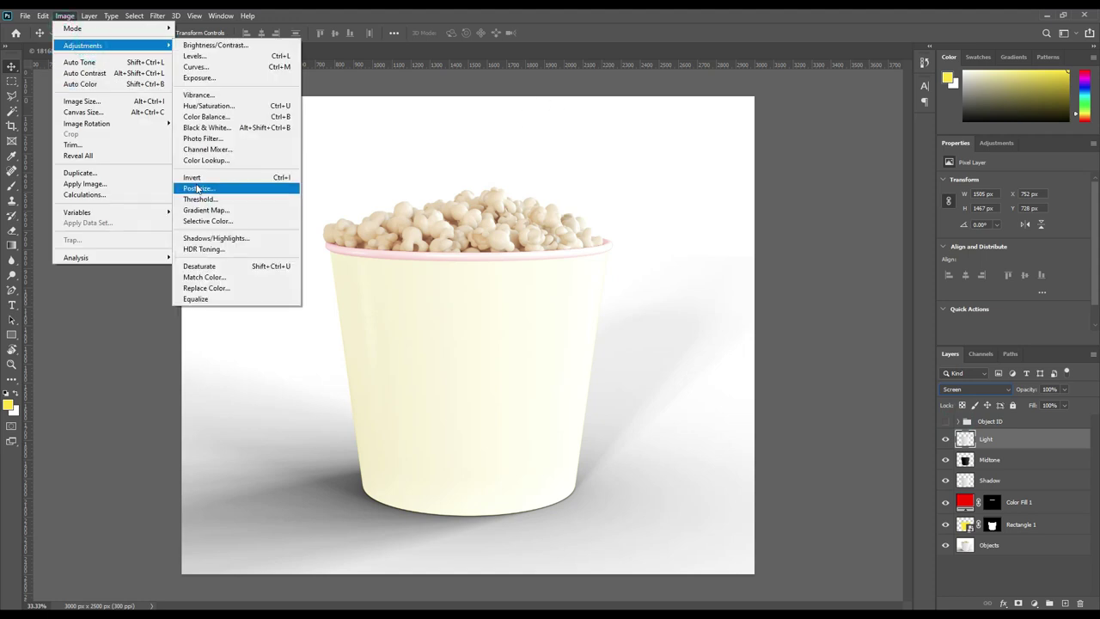
click(196, 56)
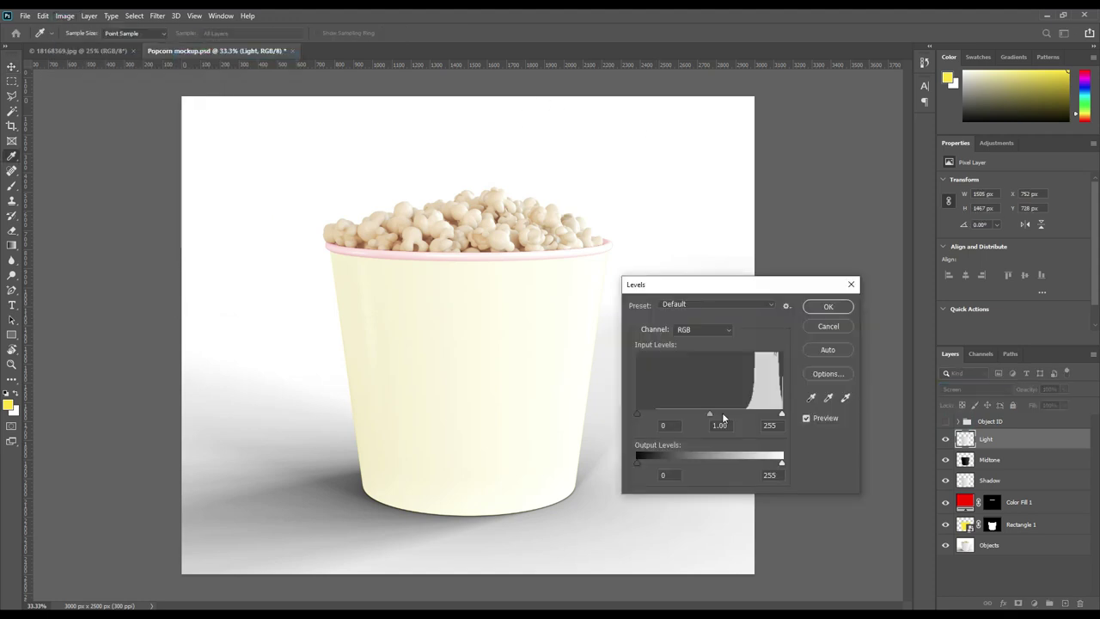
drag(637, 413, 691, 422)
drag(761, 413, 767, 413)
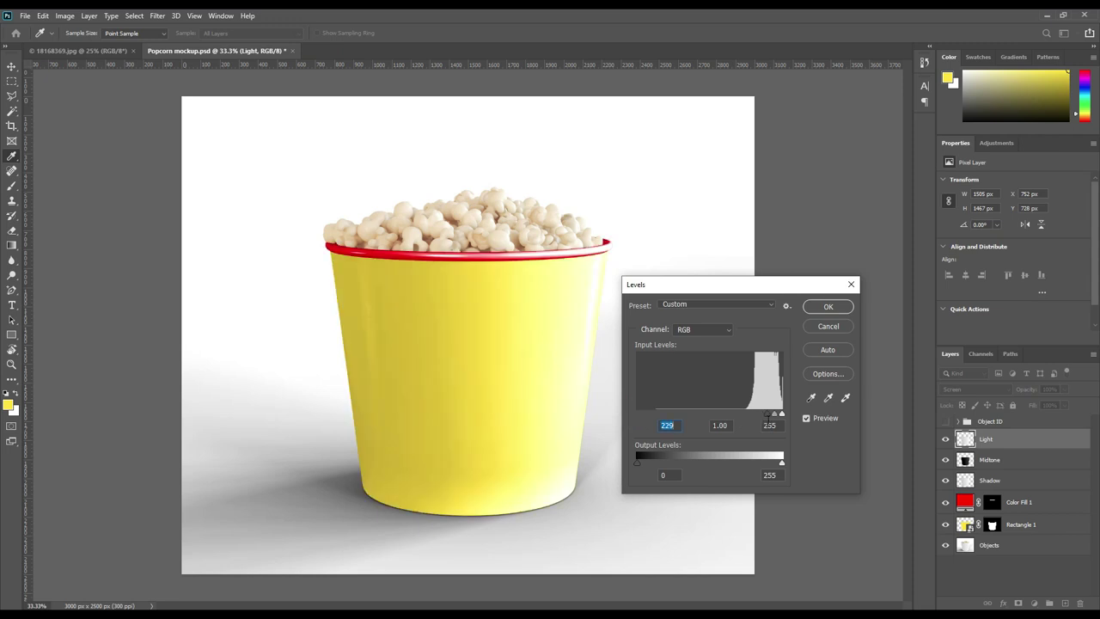
drag(781, 463, 711, 465)
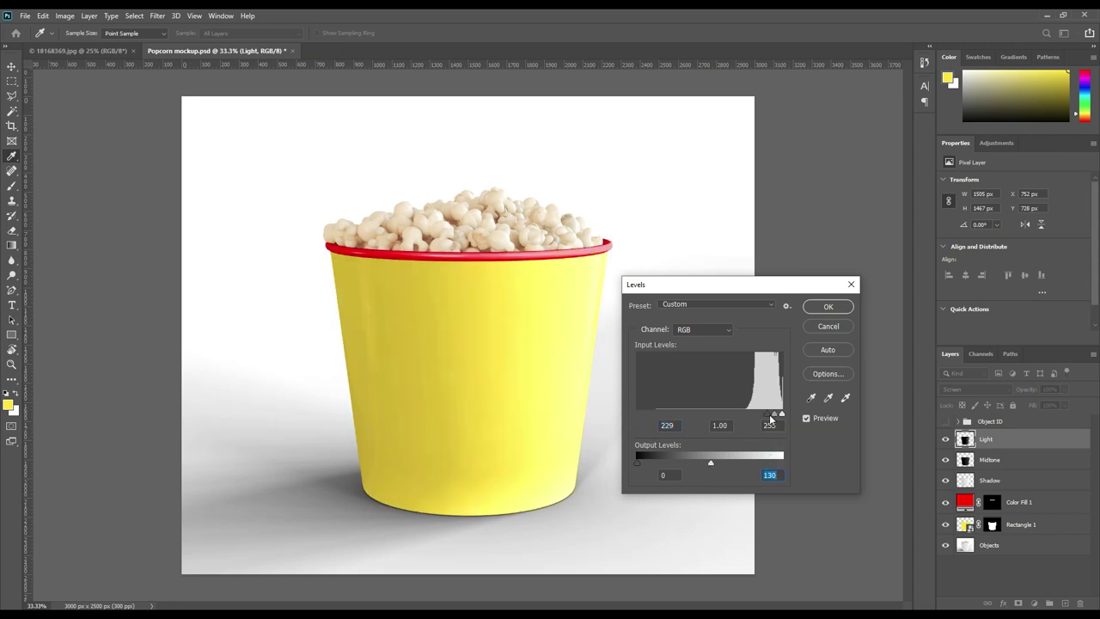
drag(769, 414, 773, 414)
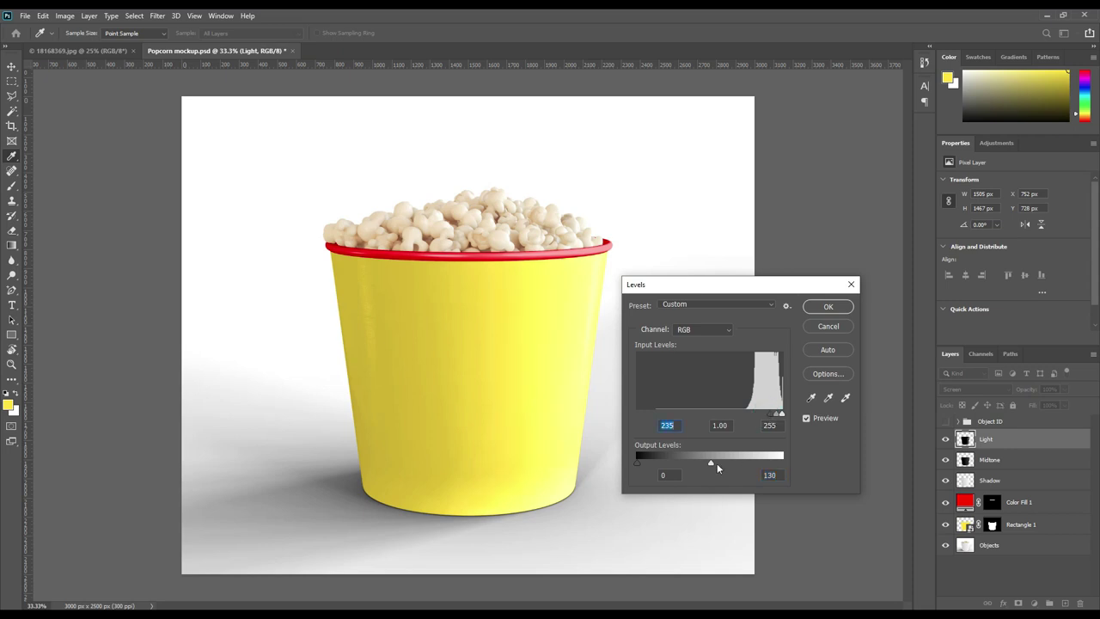
drag(713, 463, 753, 465)
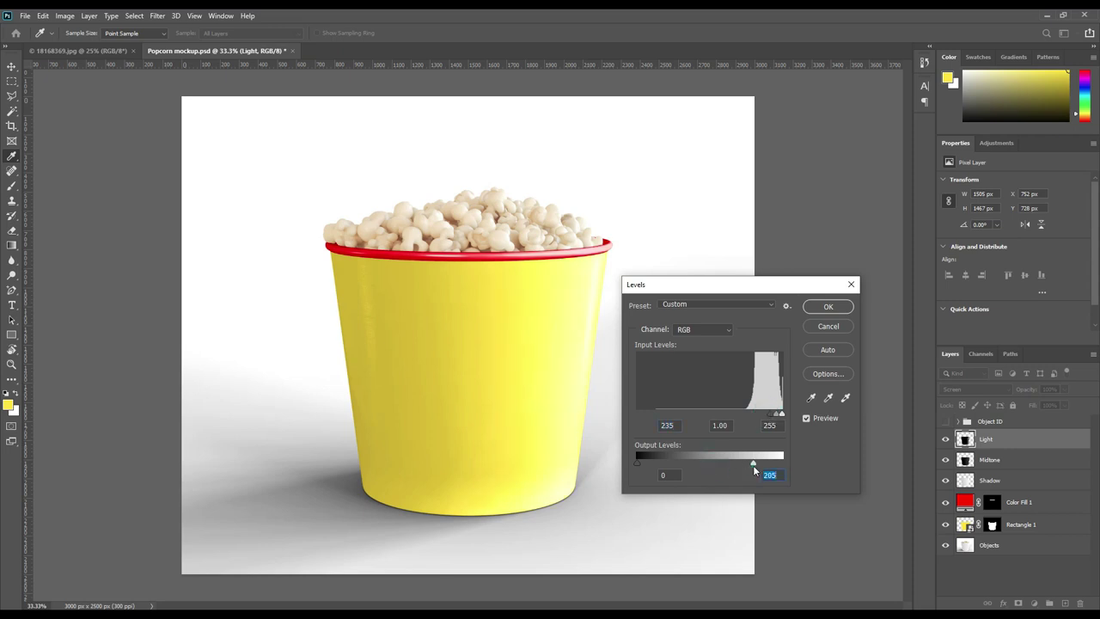
drag(744, 466, 736, 466)
drag(773, 416, 779, 416)
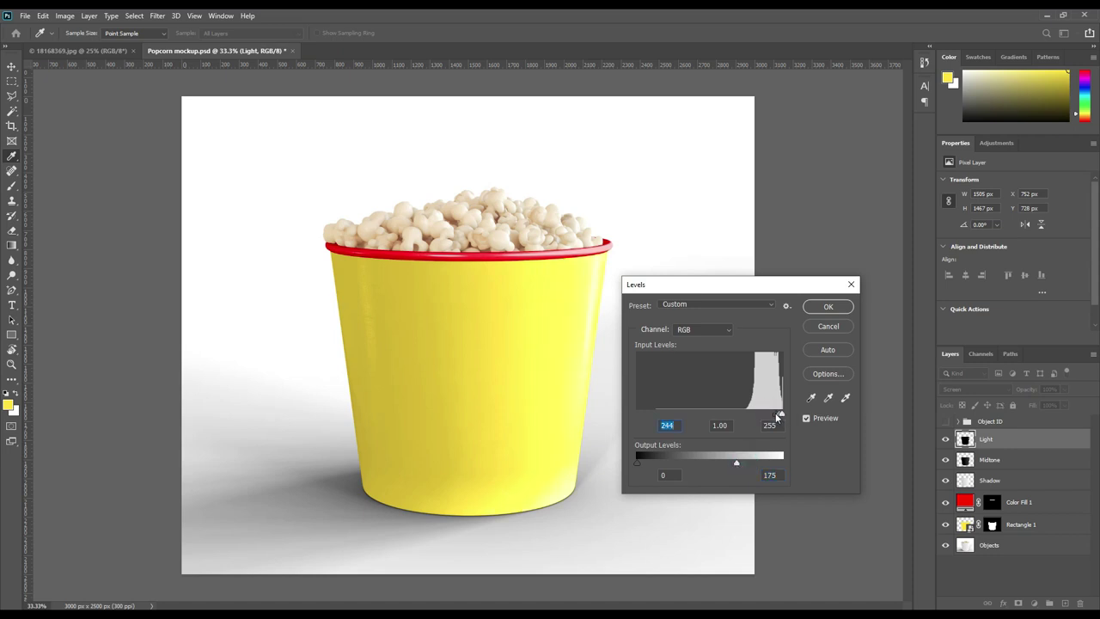
drag(777, 418, 770, 419)
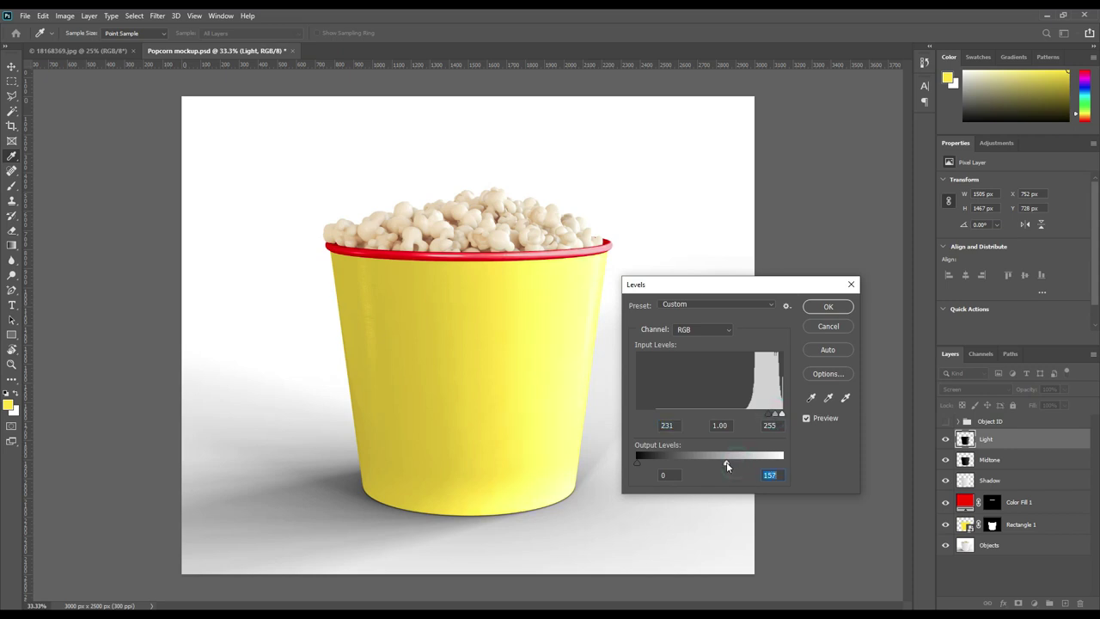
drag(728, 464, 725, 464)
Apply Light's Levels, then group Light, Midtone and Shadow into a group named FX.
click(830, 308)
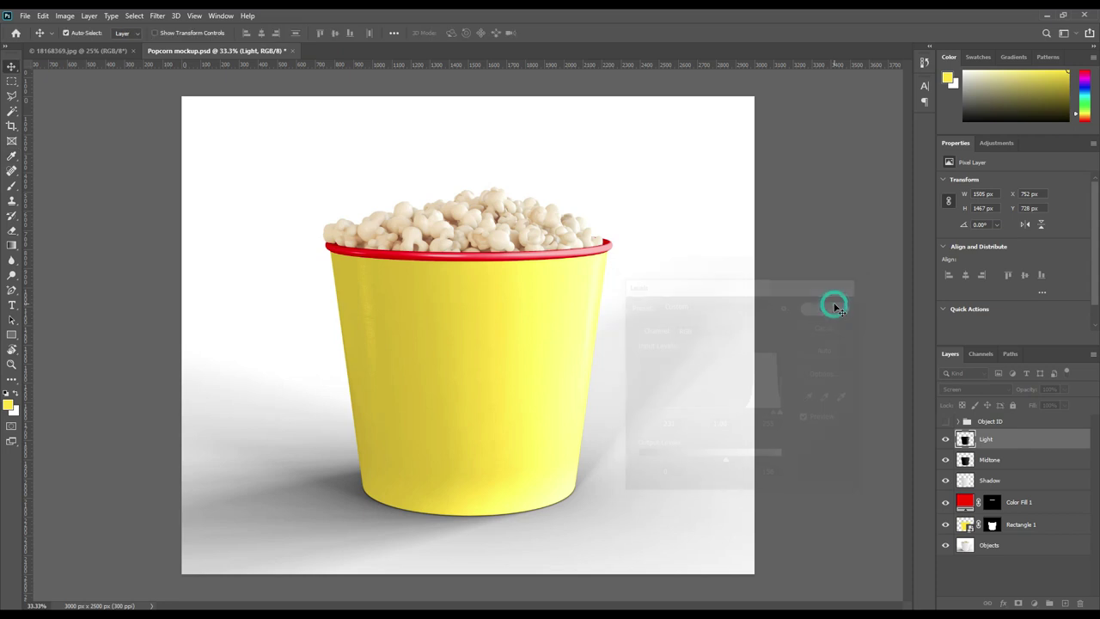
shift+click(1011, 483)
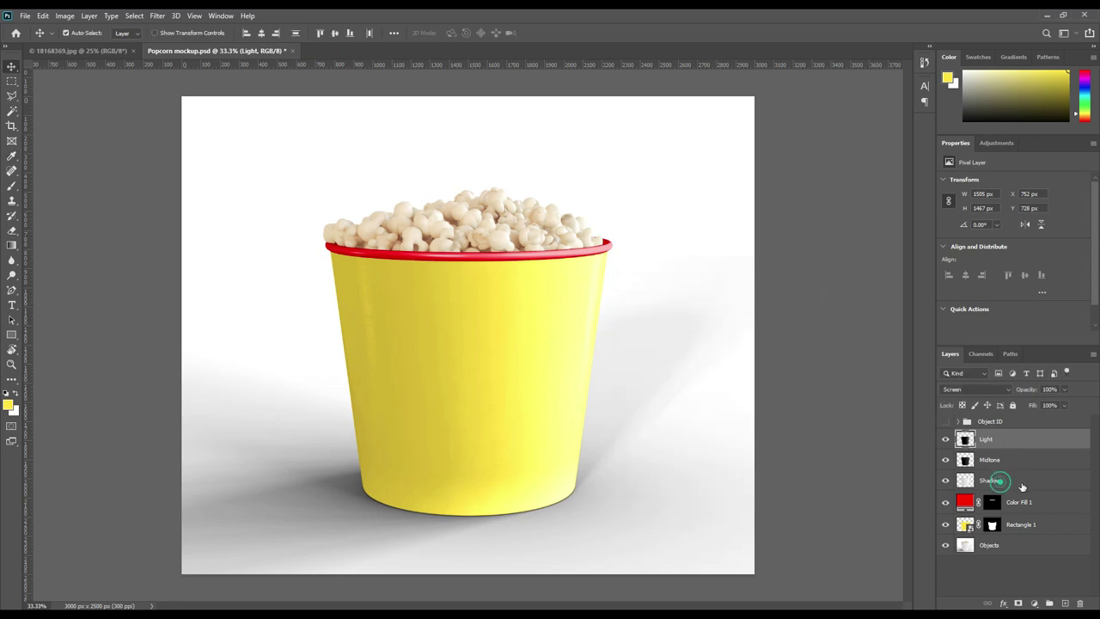
click(1049, 604)
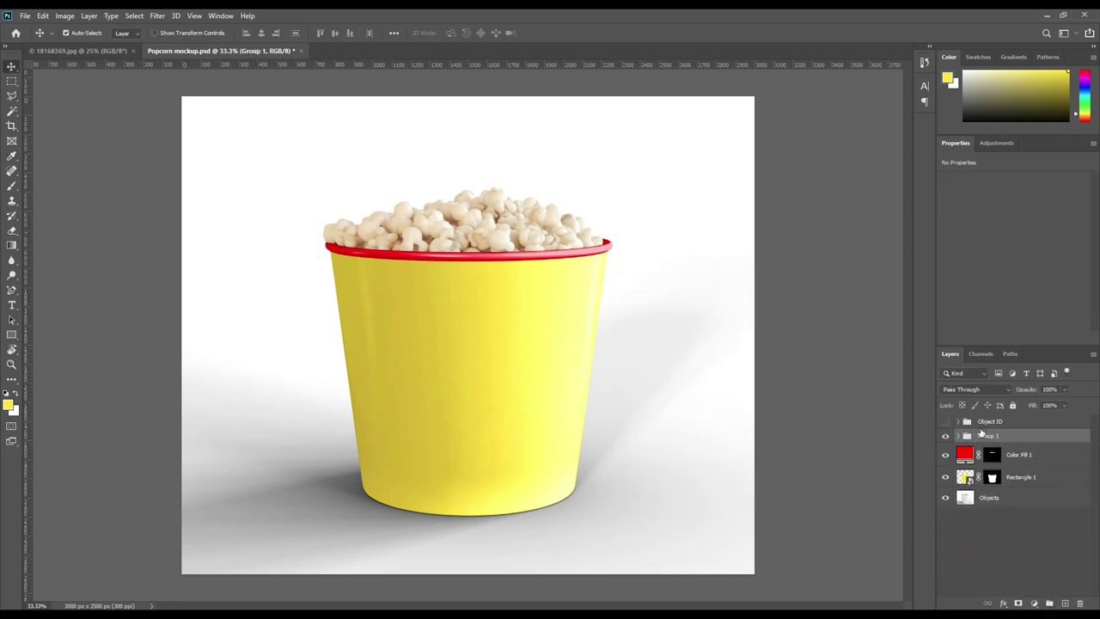
double_click(988, 436)
text(X)
key(Return)
Toggle Rectangle 1's visibility and open its smart object contents for editing.
click(1020, 533)
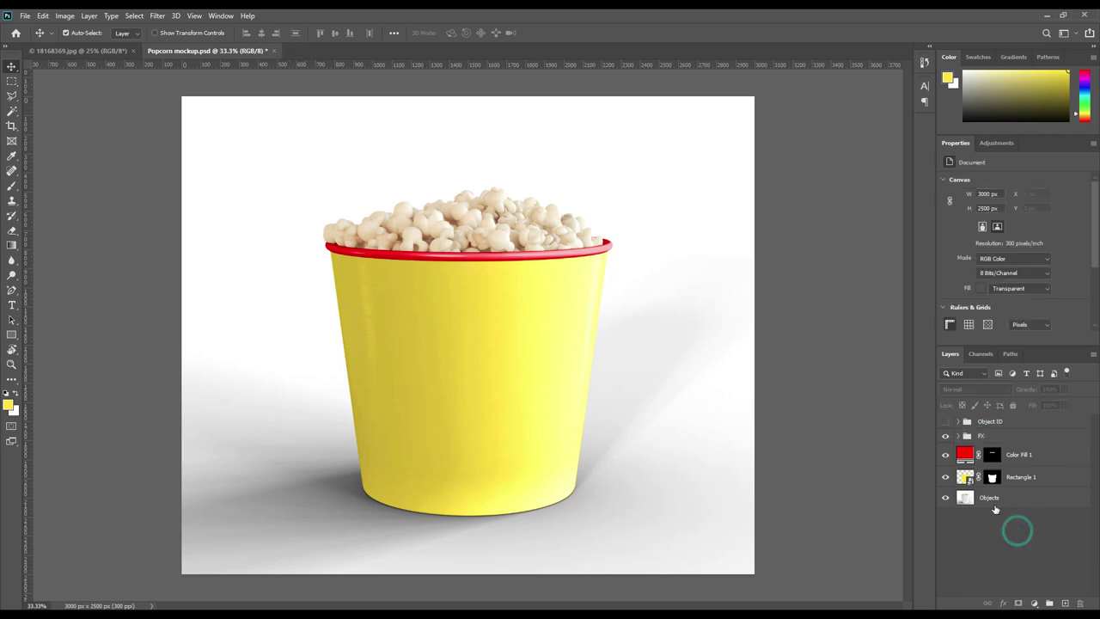
click(945, 477)
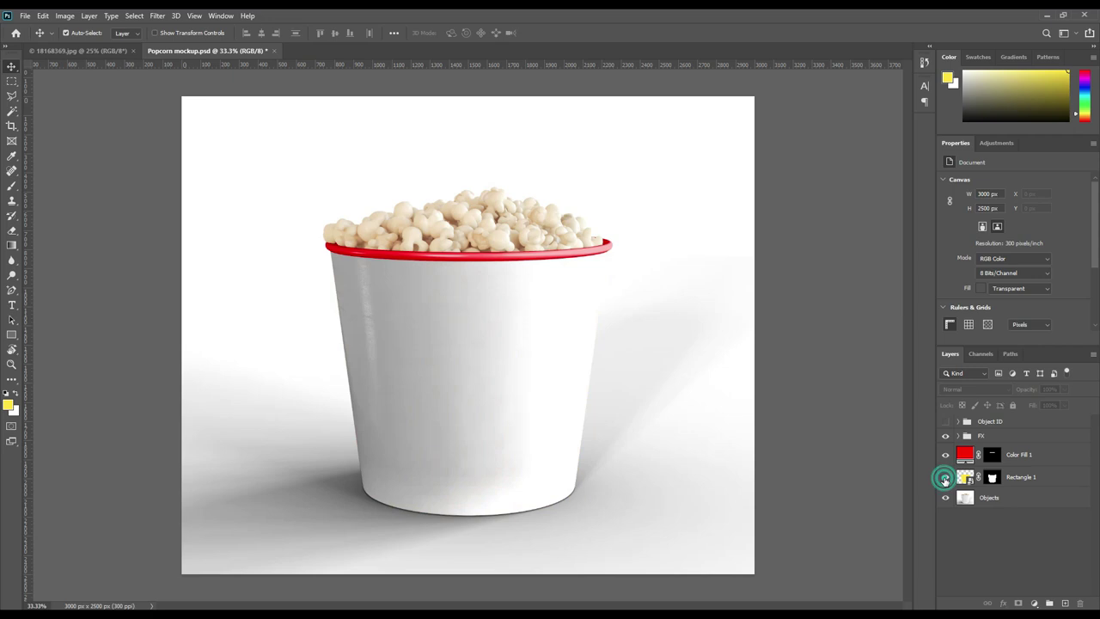
double_click(966, 477)
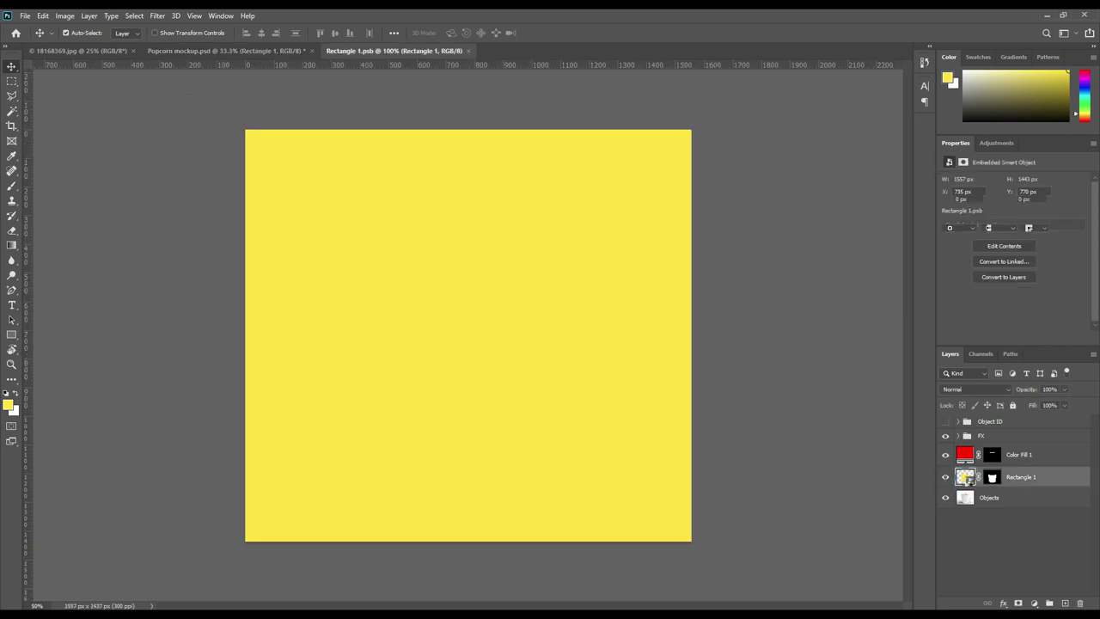
Bring the red popcorn poster into Rectangle 1.psb and scale it to cover the label.
click(55, 51)
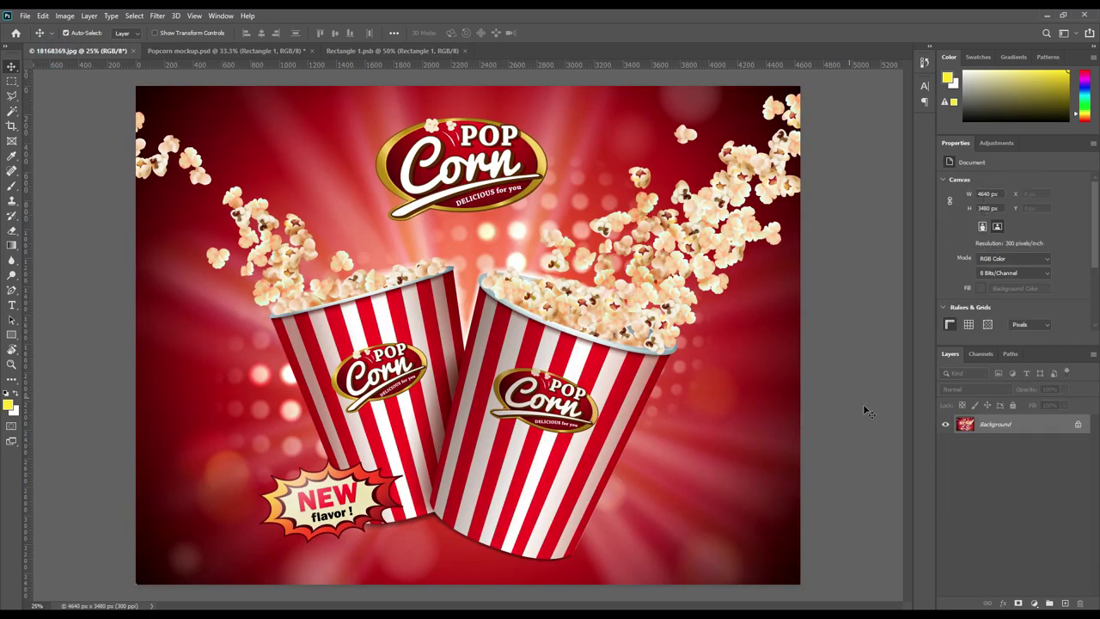
mouse_move(964, 427)
mouse_down()
mouse_move(367, 247)
mouse_move(410, 339)
mouse_up()
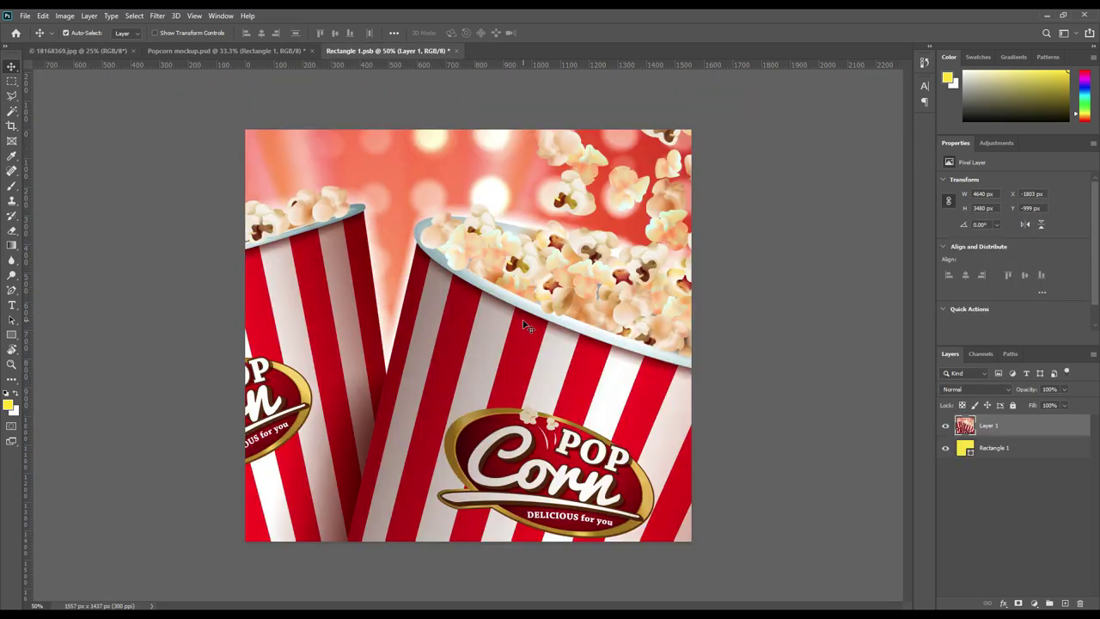
key(ctrl+t)
drag(785, 253, 177, 258)
drag(157, 341, 802, 367)
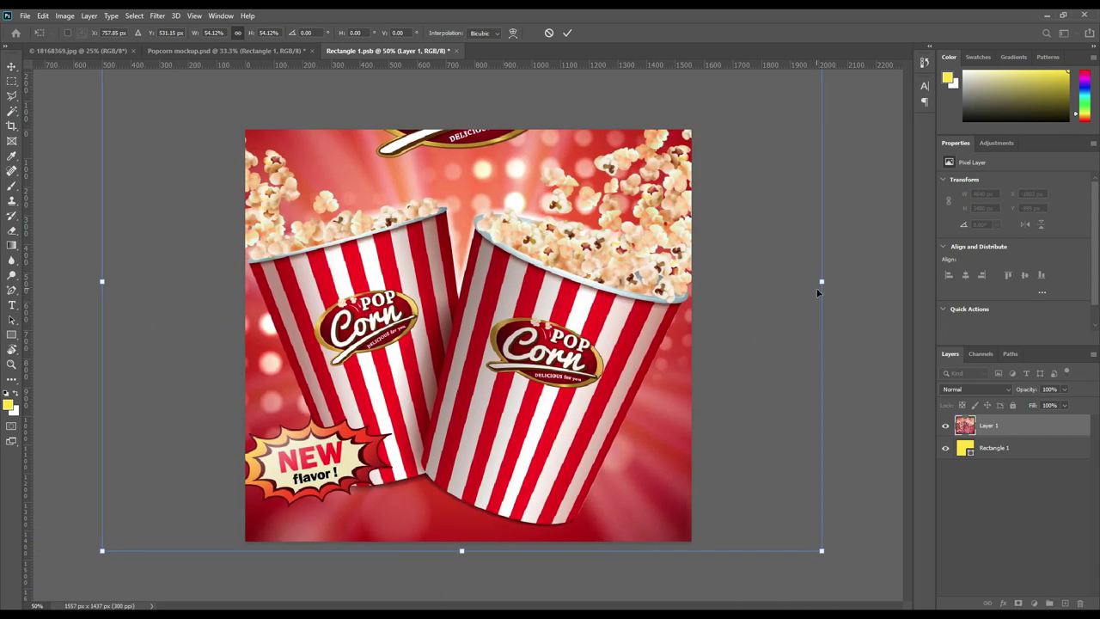
drag(821, 282, 642, 295)
mouse_move(554, 319)
mouse_down()
mouse_move(651, 385)
mouse_move(644, 376)
mouse_up()
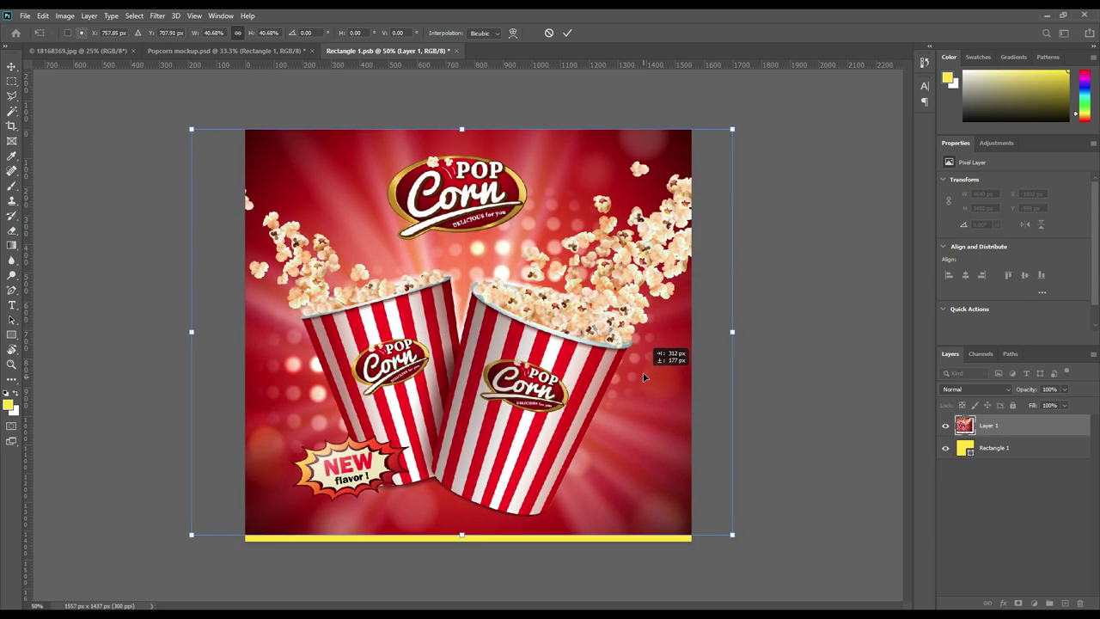
drag(461, 536, 461, 541)
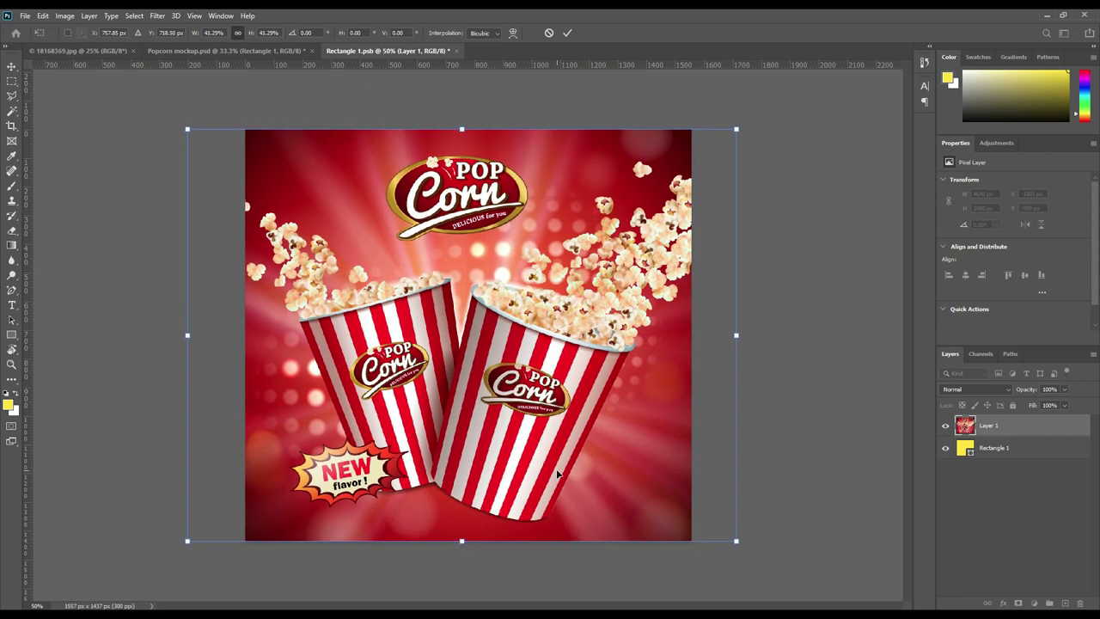
drag(575, 471, 570, 471)
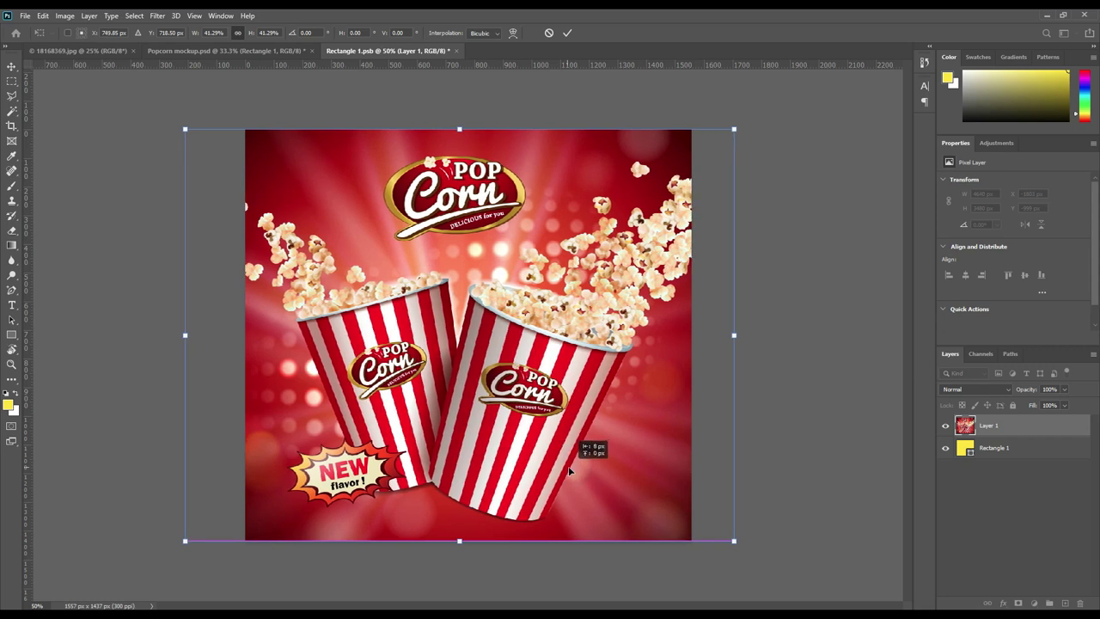
click(567, 34)
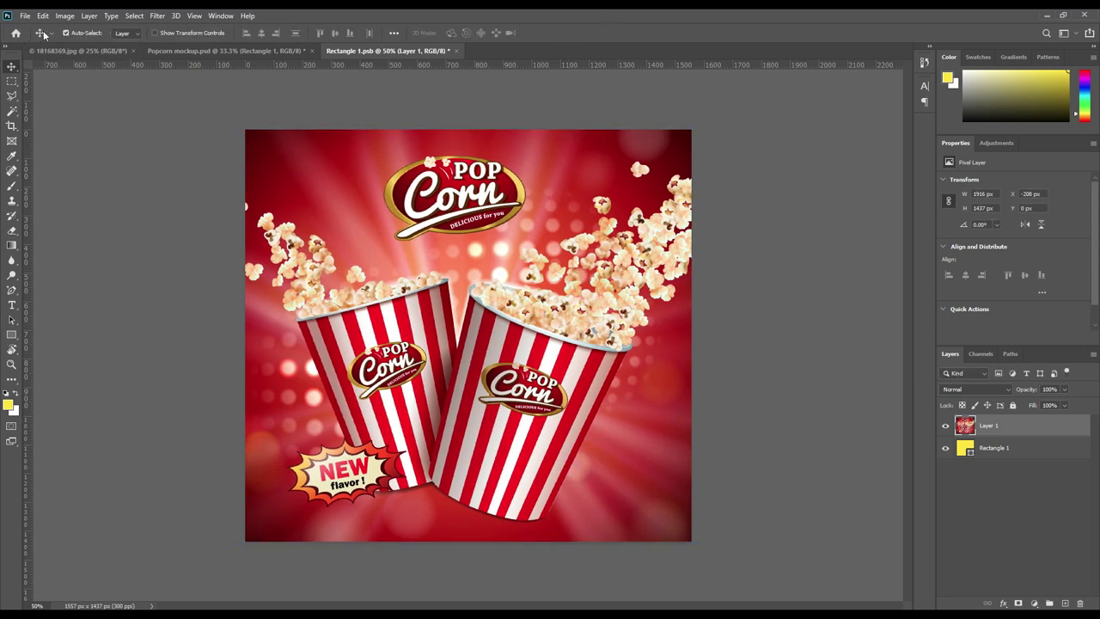
Save Rectangle 1.psb and return to Popcorn mockup.psd.
click(23, 15)
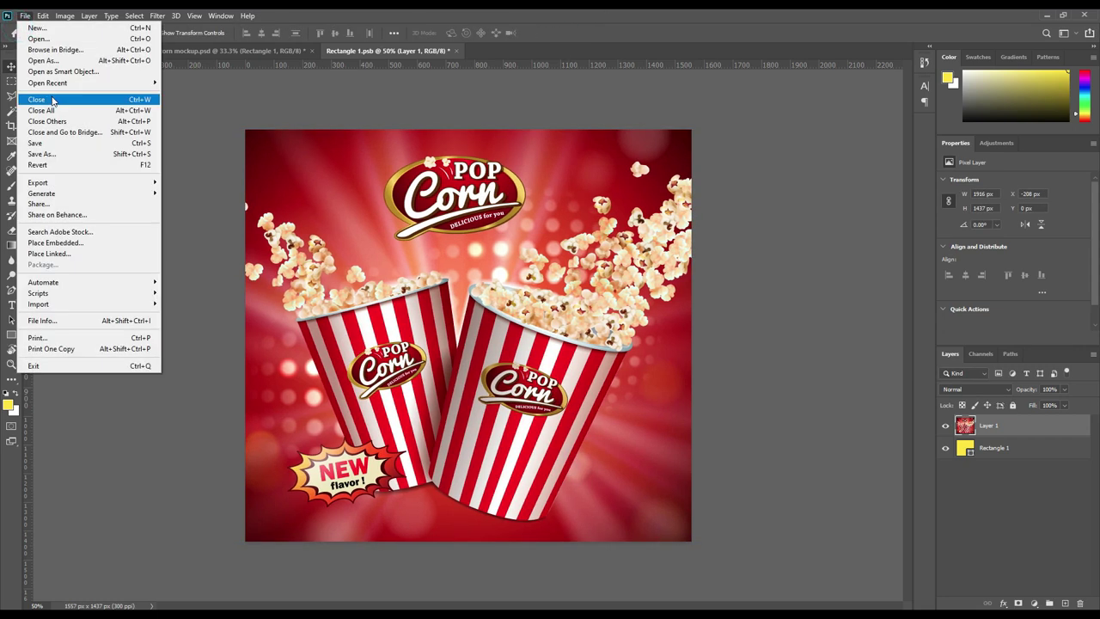
click(64, 143)
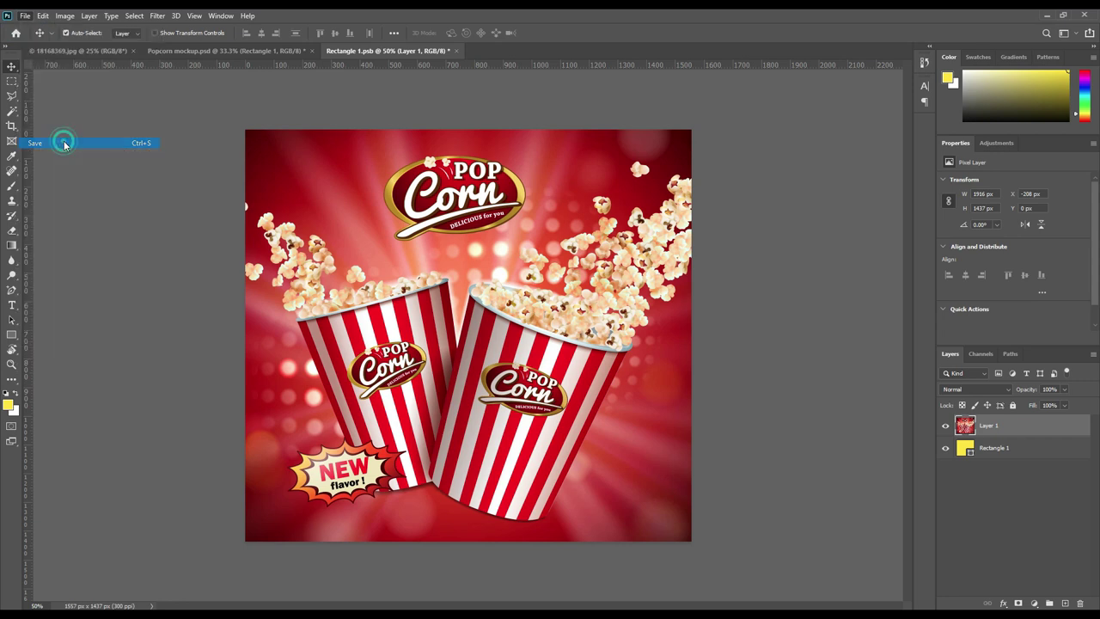
click(283, 49)
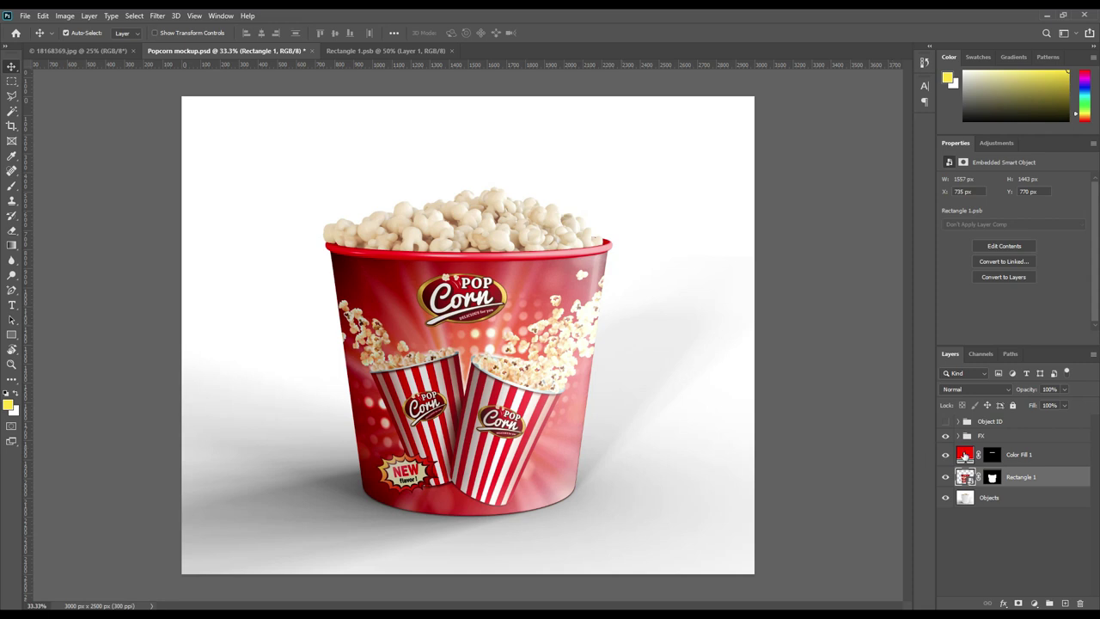
Change Color Fill 1 to red dc2929, sampled from the bucket artwork and brightened.
double_click(964, 453)
mouse_move(740, 381)
mouse_down()
mouse_move(717, 365)
mouse_move(722, 420)
mouse_up()
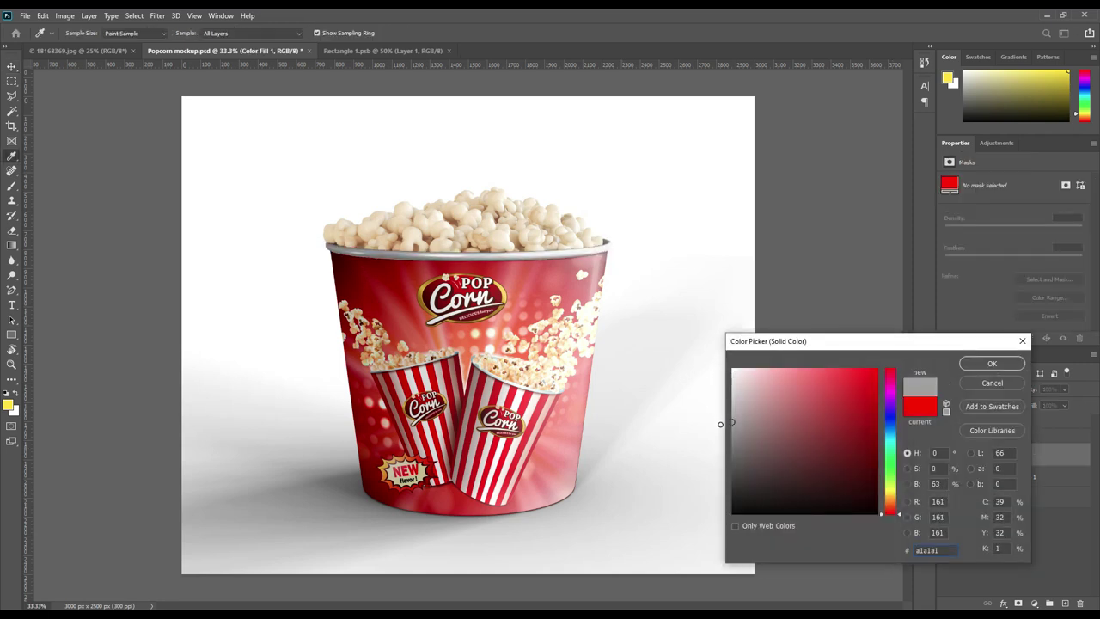
click(367, 262)
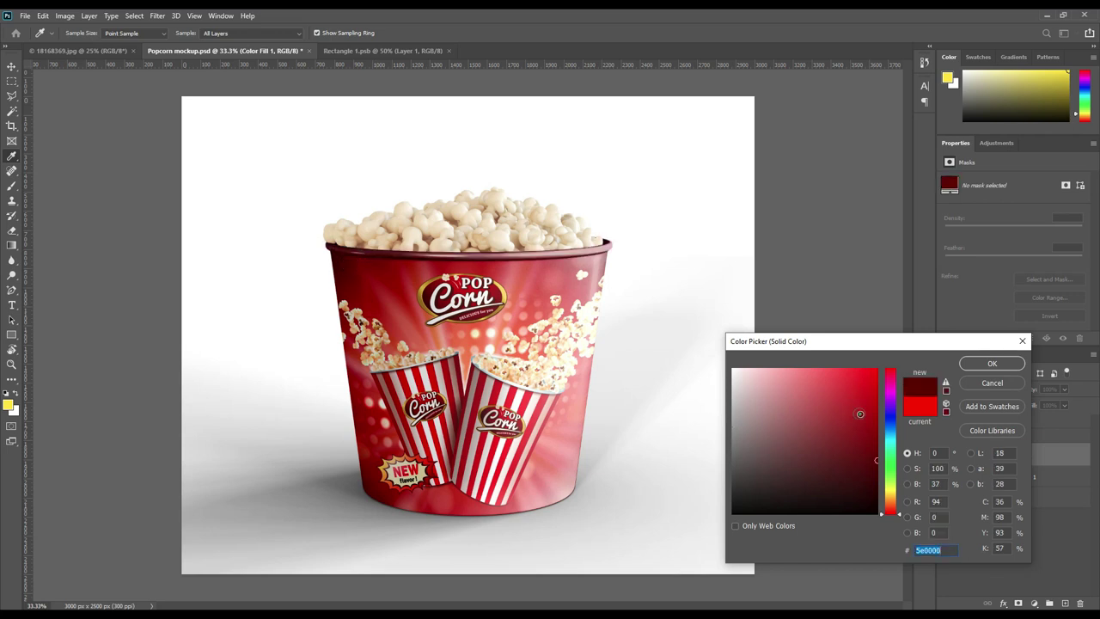
drag(860, 414, 851, 388)
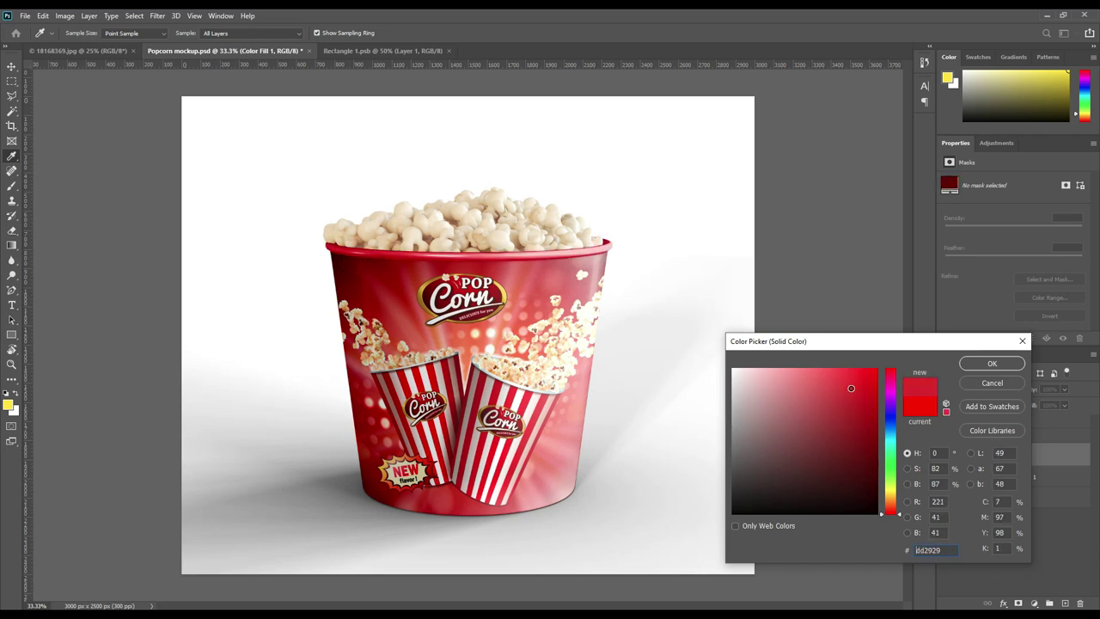
drag(851, 388, 851, 388)
click(991, 363)
click(1025, 522)
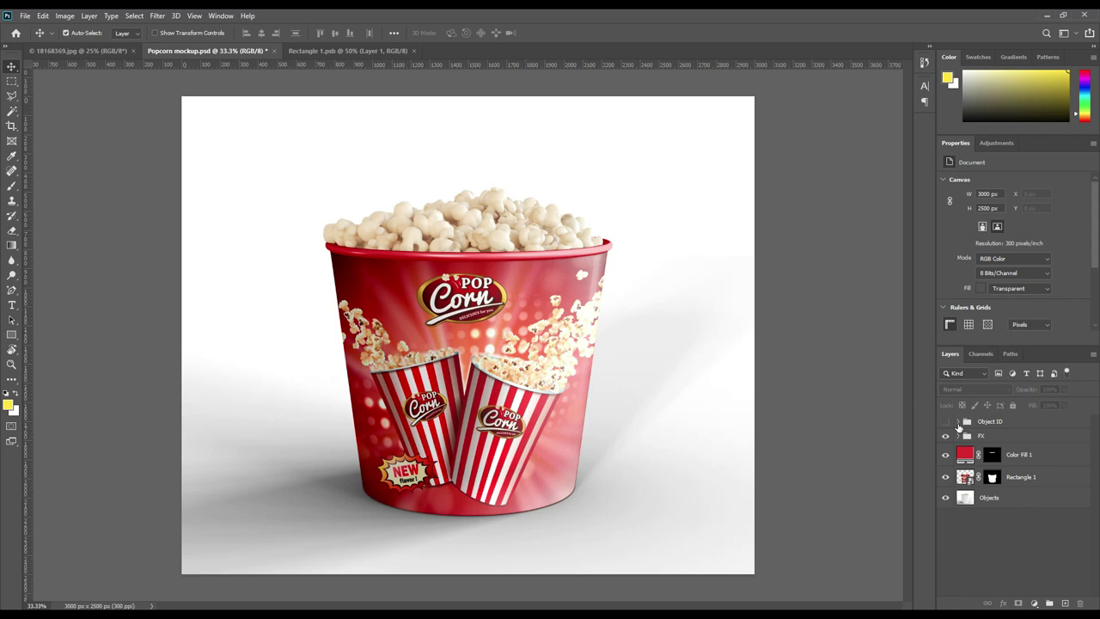
Select the background by loading the rim, popcorn and body shapes and inverting.
click(958, 422)
ctrl+click(975, 481)
ctrl+click(975, 462)
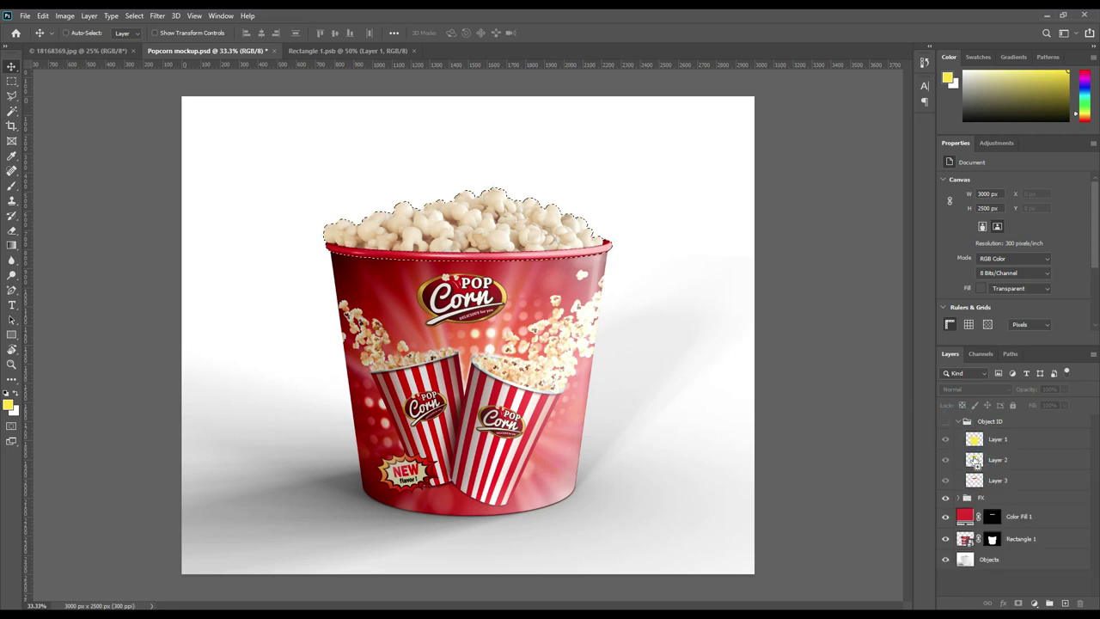
ctrl+click(974, 440)
click(958, 421)
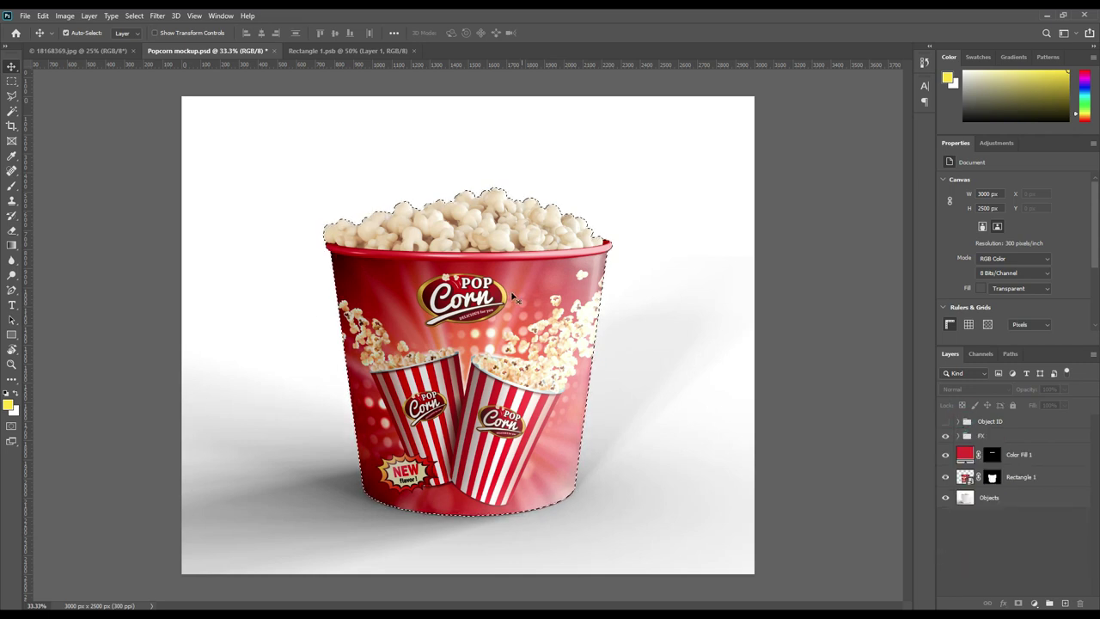
click(1014, 500)
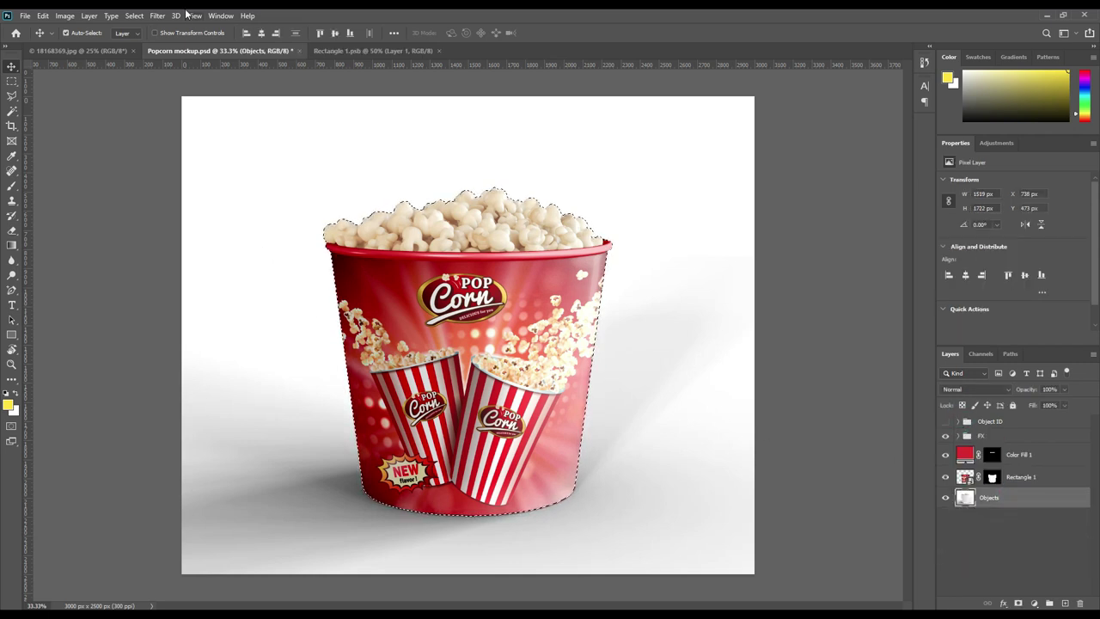
click(135, 16)
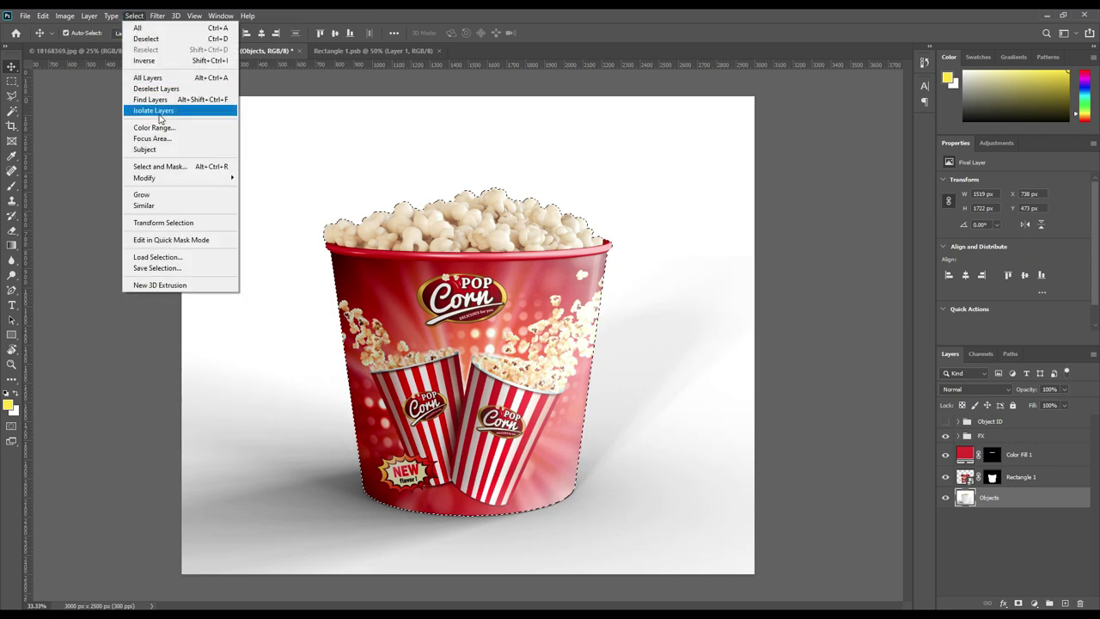
click(165, 62)
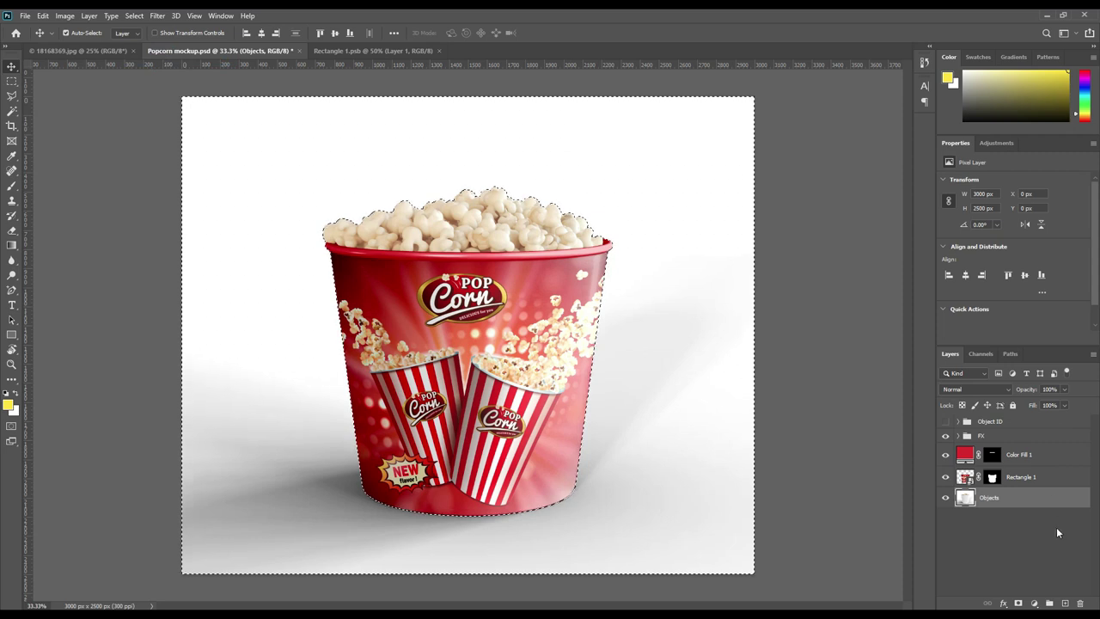
Add a pink Solid Color fill behind the bucket, blended in Linear Burn.
click(1034, 603)
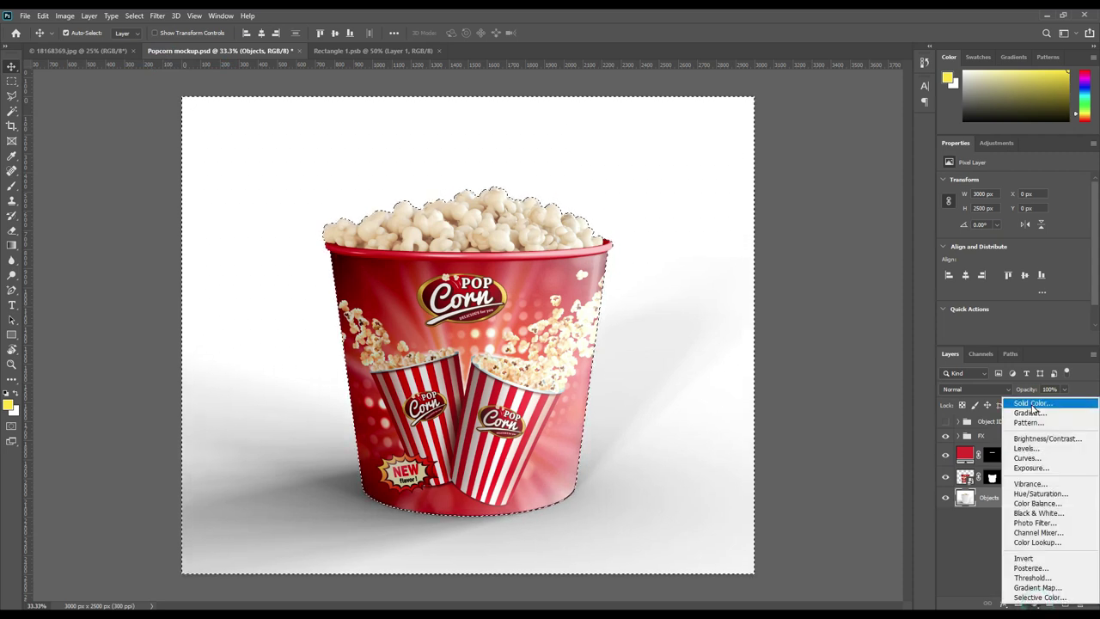
click(1034, 404)
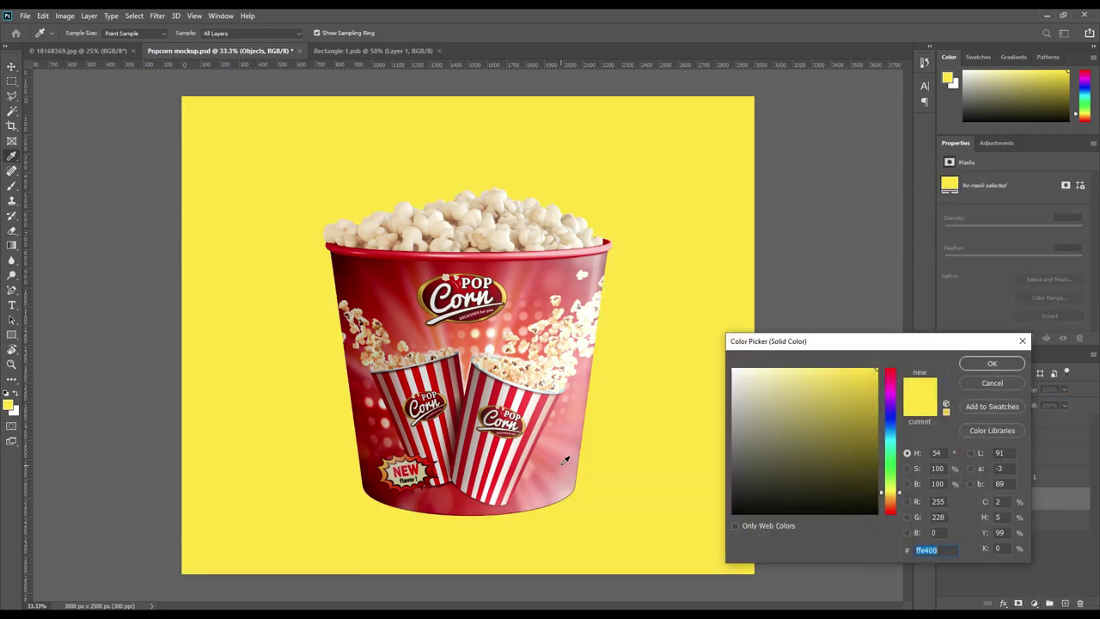
click(566, 460)
click(990, 364)
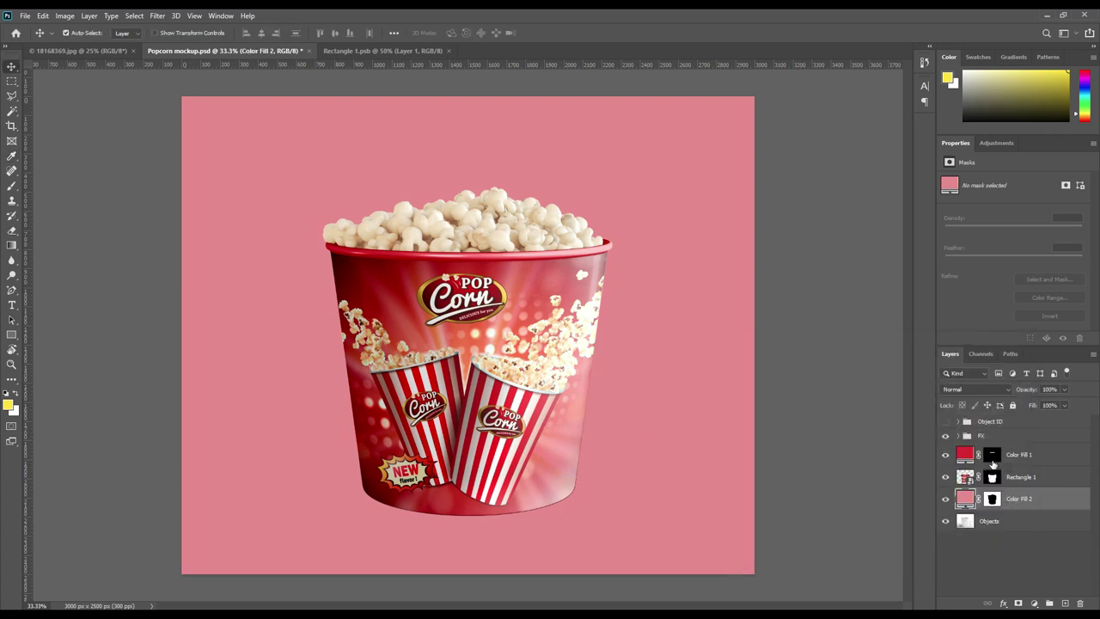
click(990, 391)
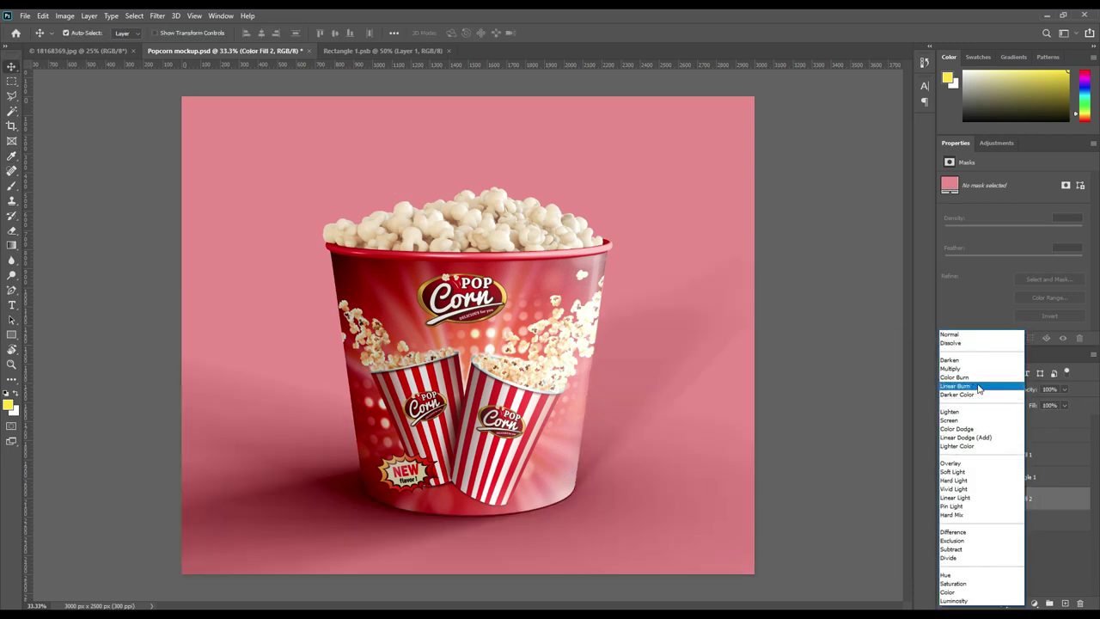
click(975, 389)
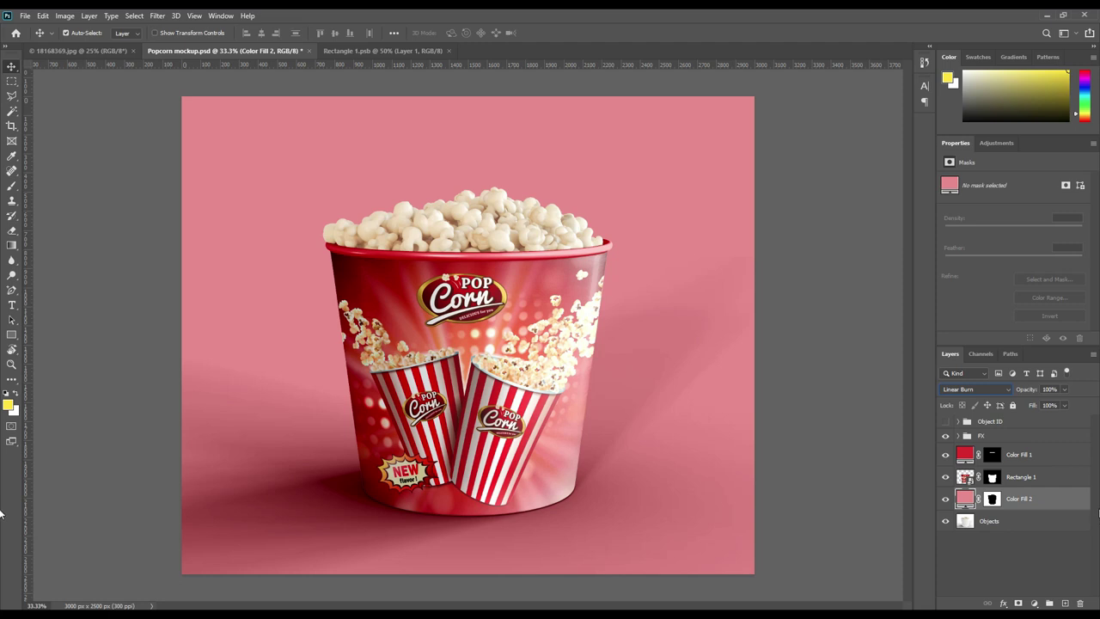
Refine the background fill colour to pink f47c80.
double_click(966, 501)
mouse_move(791, 385)
mouse_down()
mouse_move(828, 367)
mouse_move(774, 351)
mouse_move(719, 406)
mouse_move(716, 397)
mouse_up()
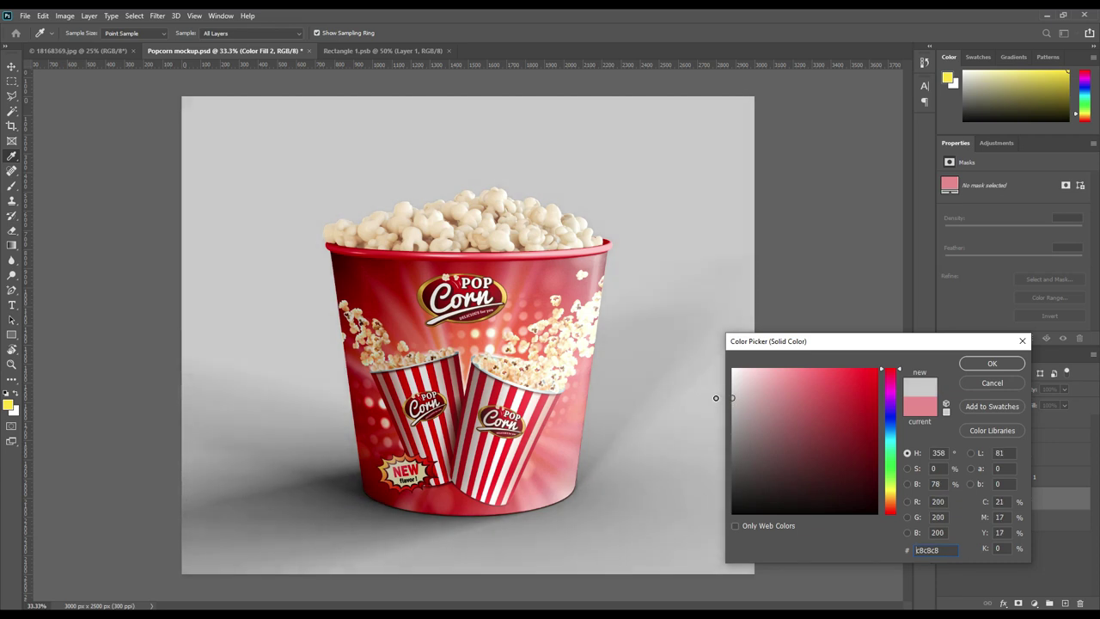
drag(716, 398, 716, 373)
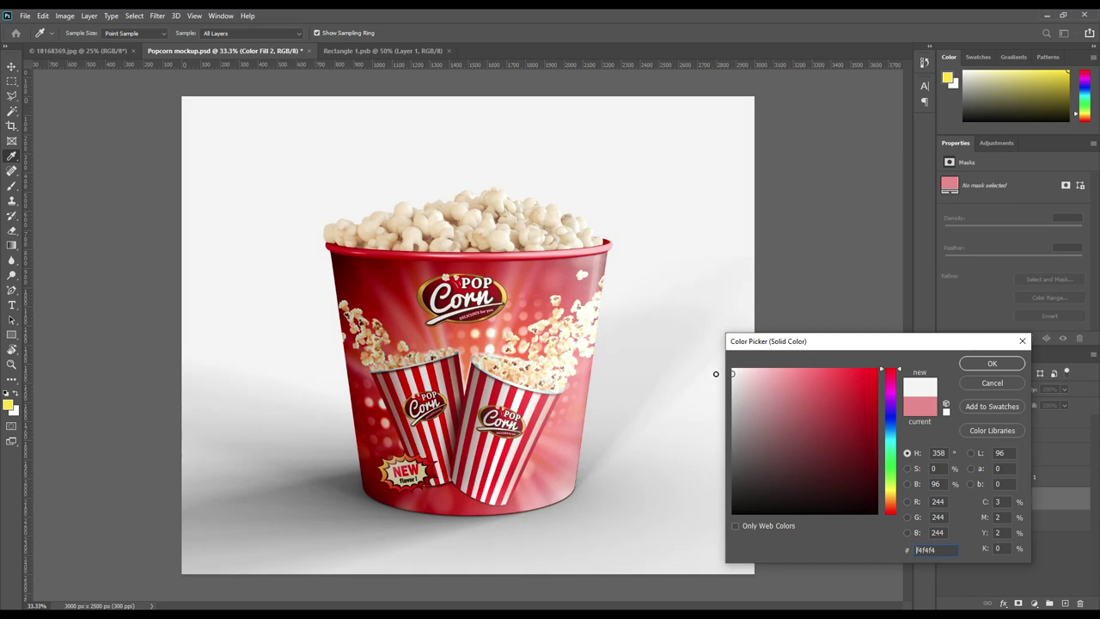
drag(716, 379, 721, 412)
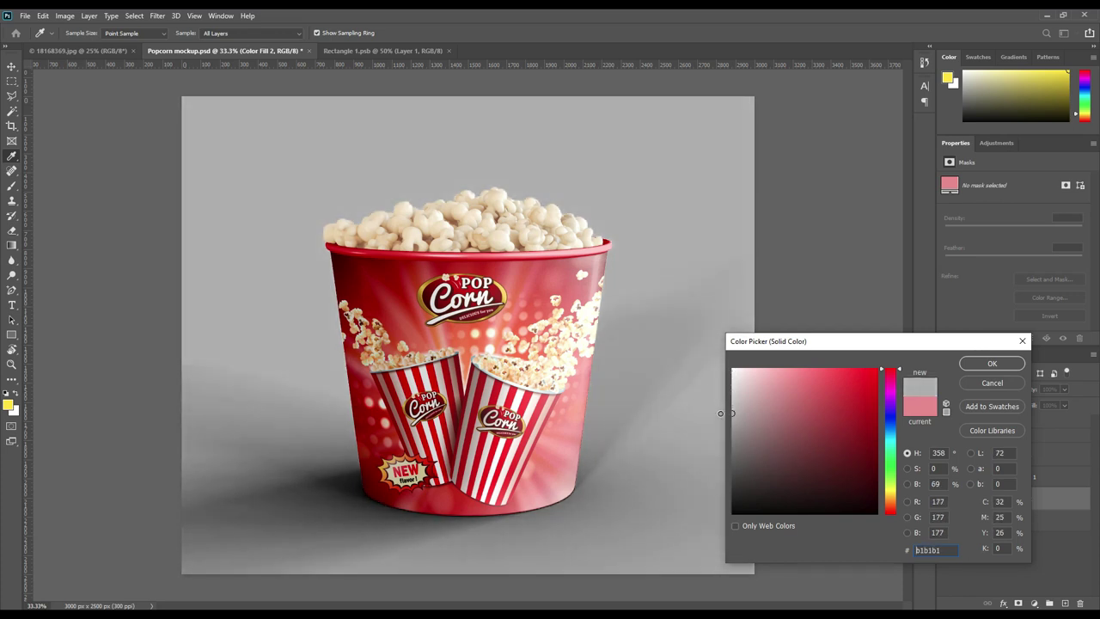
click(920, 407)
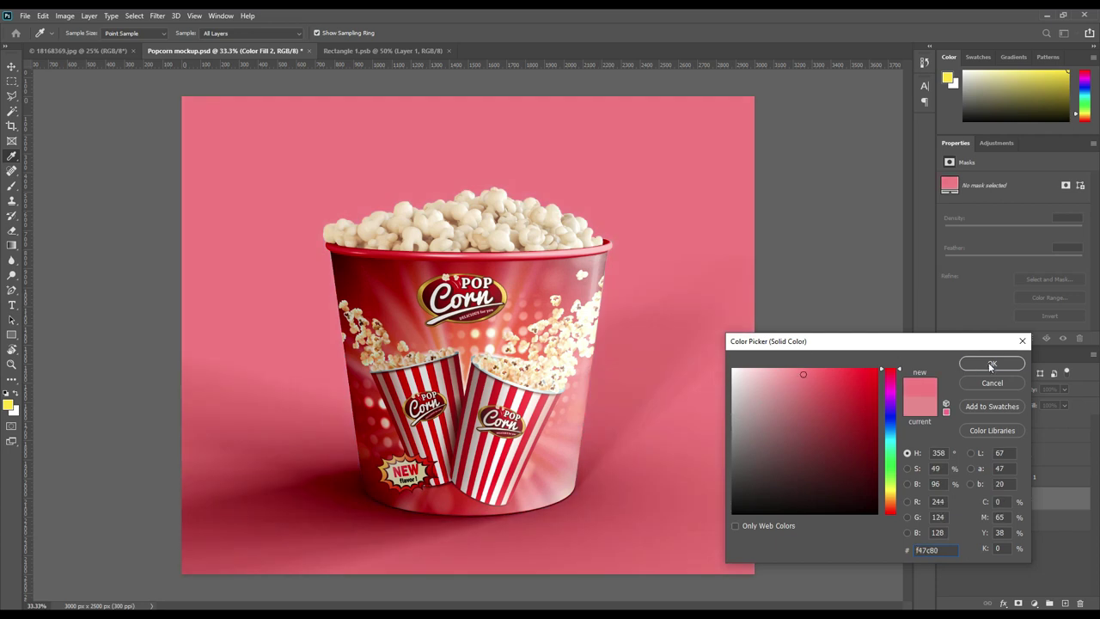
click(991, 366)
click(1077, 542)
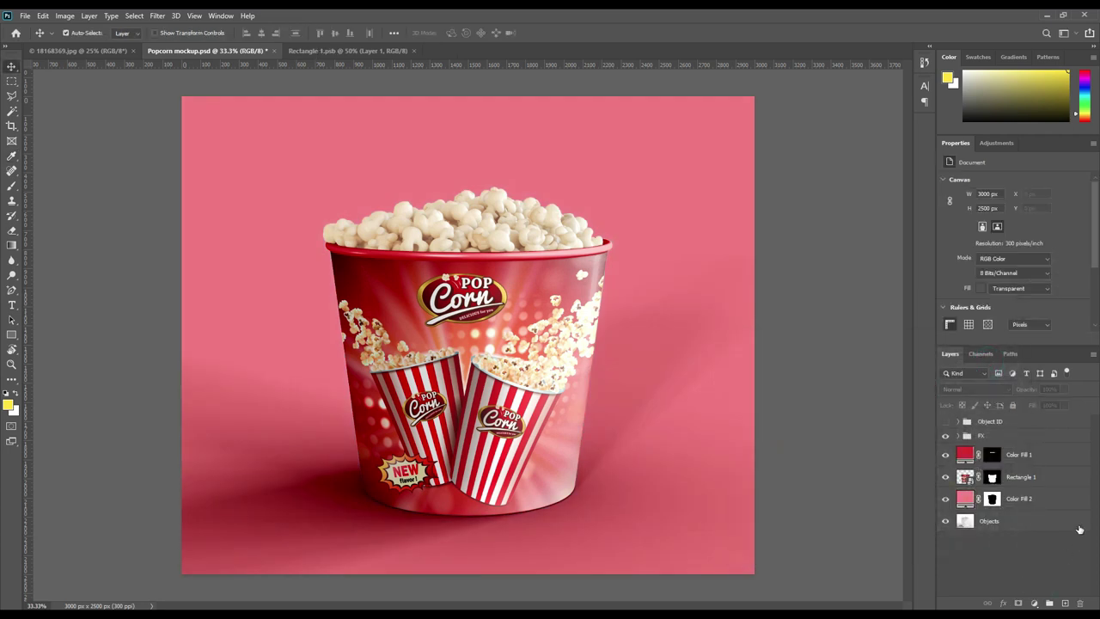